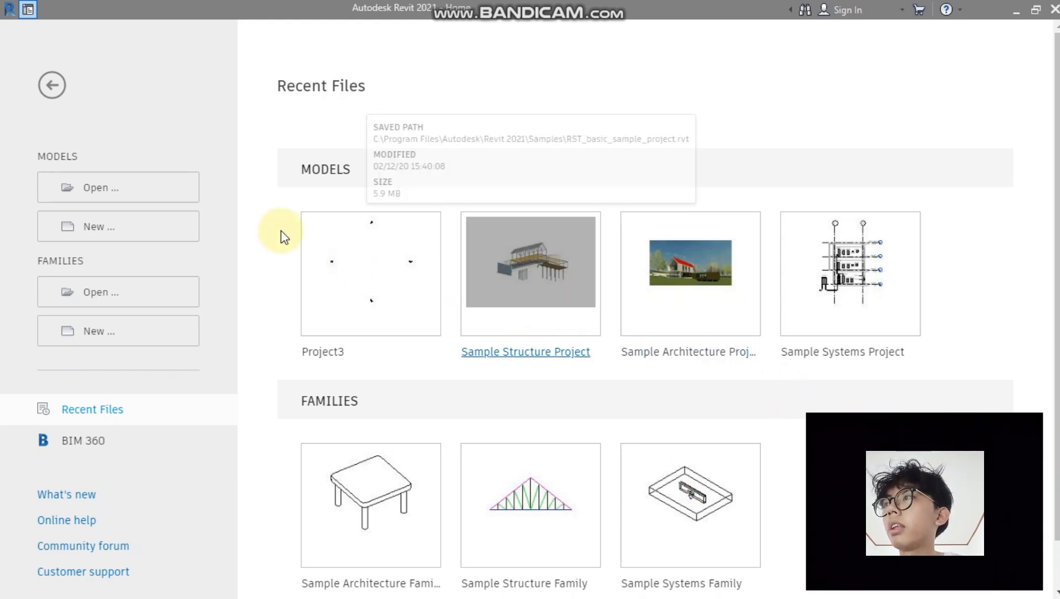
# Create a new project from the ARSITEKTUR template.
pyautogui.click(125, 226)
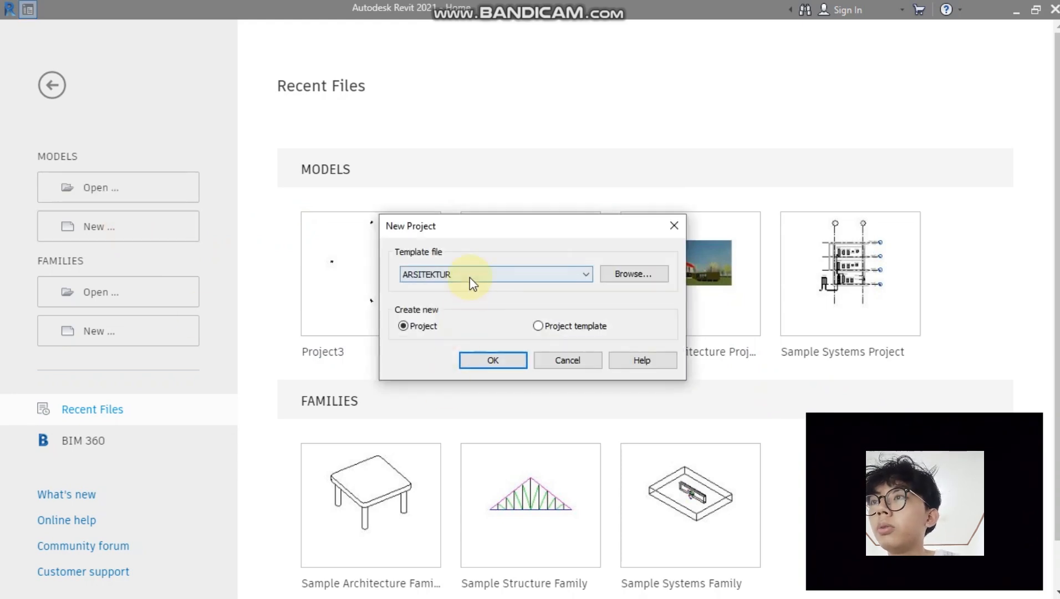
pyautogui.click(493, 361)
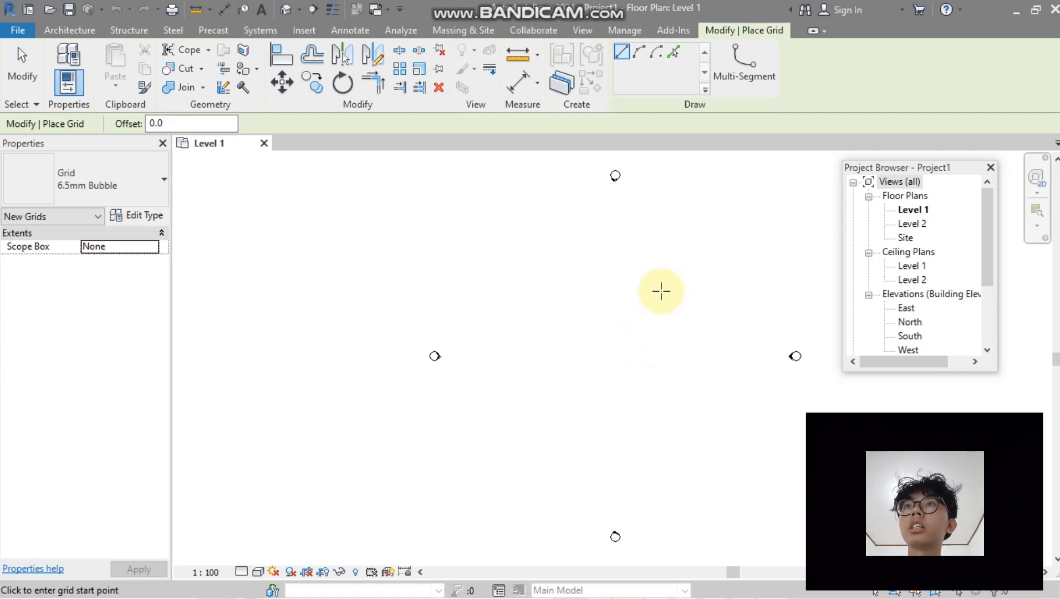
# Draw a vertical grid line on Level 1 just inside the west elevation marker, with its bubble at the lower end.
pyautogui.press('Escape')
pyautogui.press('Escape')
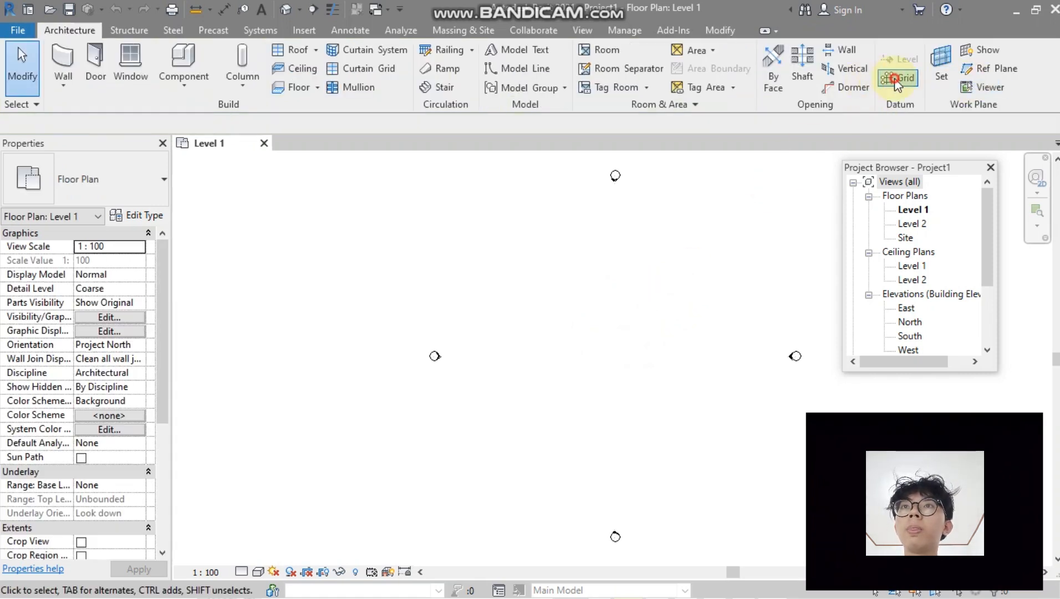
pyautogui.click(895, 78)
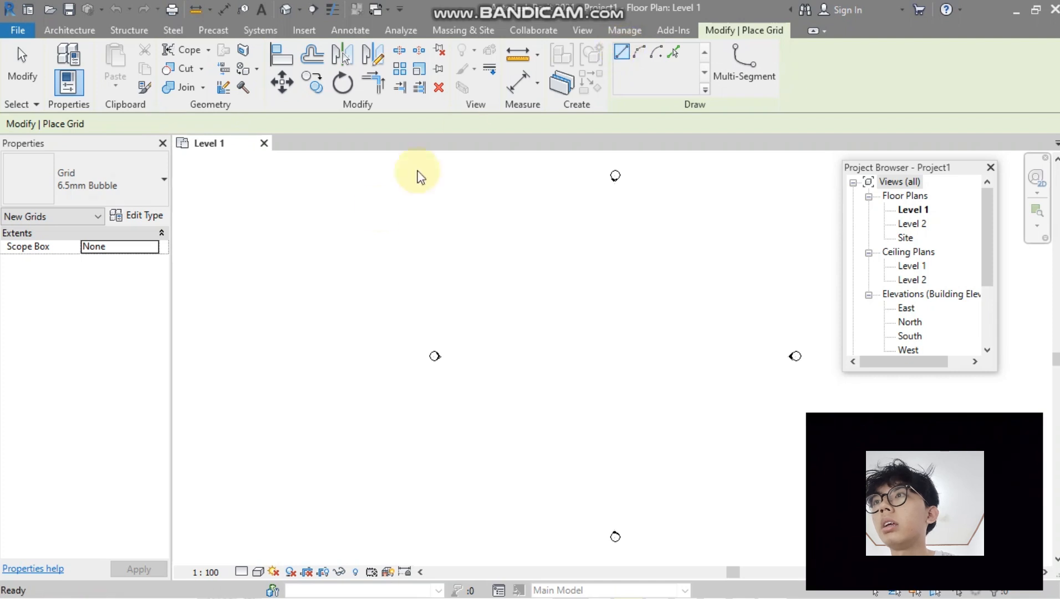
pyautogui.click(476, 270)
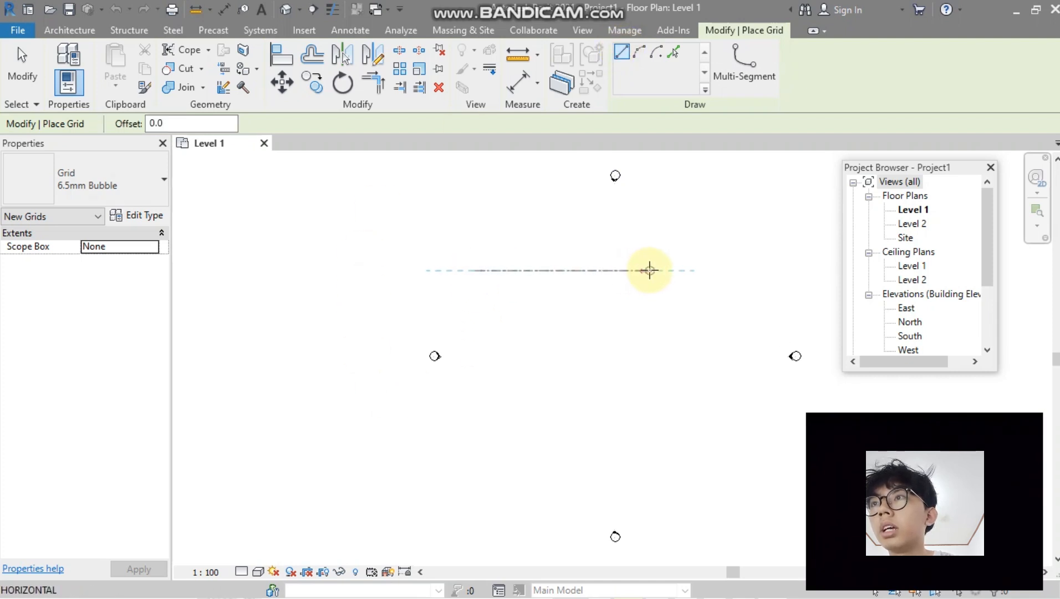
pyautogui.click(474, 508)
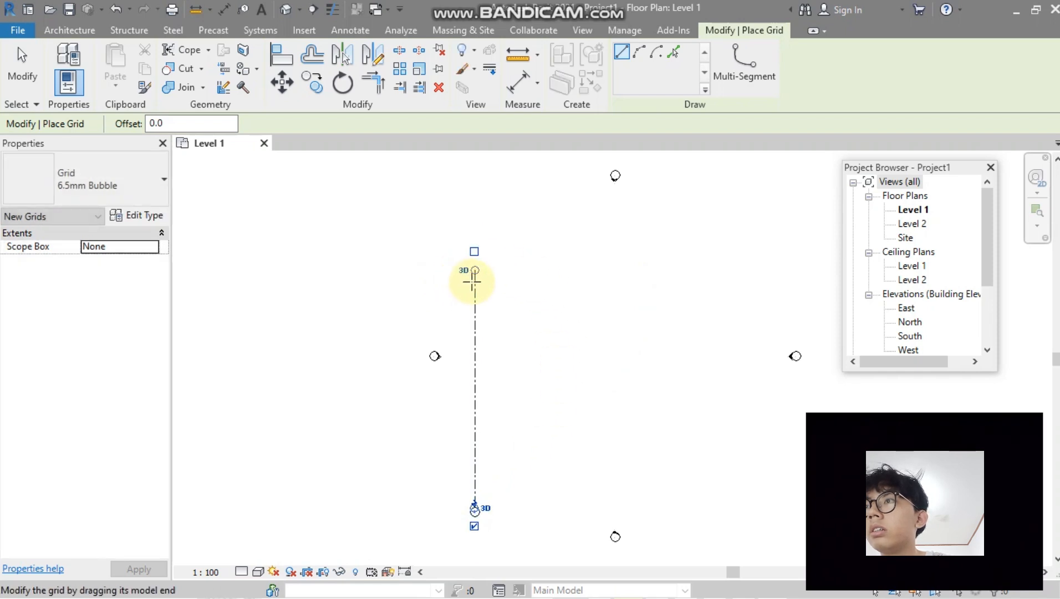
# Draw two more vertical grid lines east of the first, spaced 10000 apart and aligned with its ends.
pyautogui.scroll(2, 474, 279)
pyautogui.scroll(-2, 509, 289)
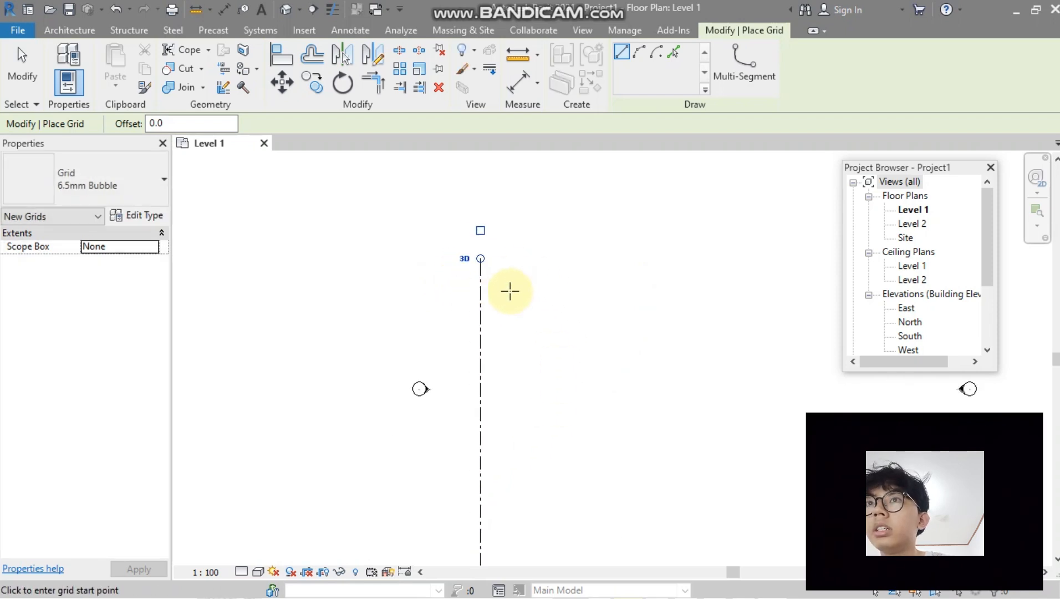
pyautogui.moveTo(540, 360); pyautogui.dragTo(575, 279, button='middle')
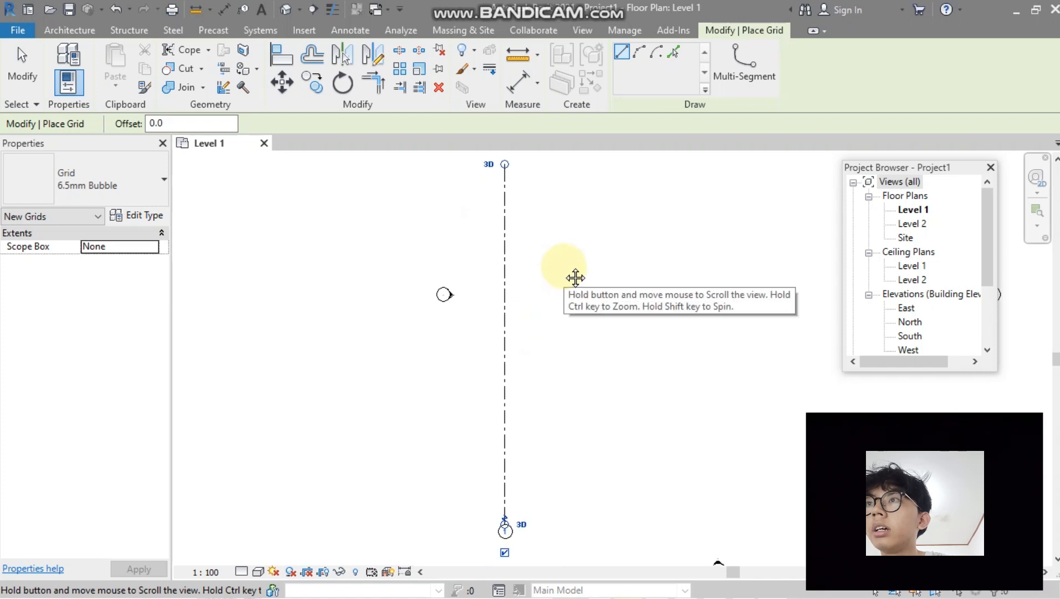
pyautogui.scroll(-1, 564, 267)
pyautogui.hotkey('alt', 'Tab')
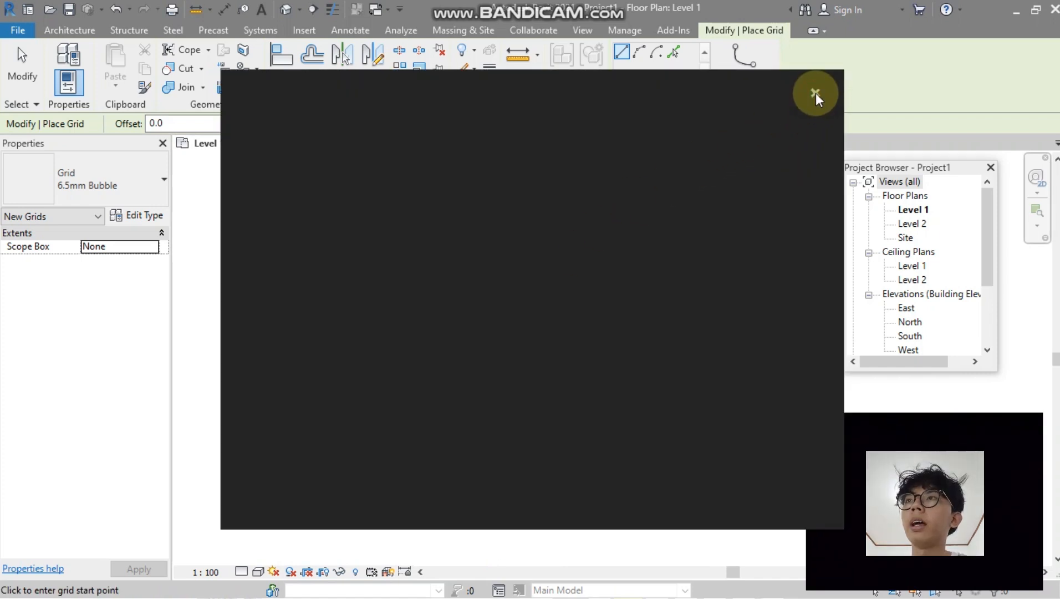
pyautogui.click(816, 93)
pyautogui.scroll(-1, 642, 263)
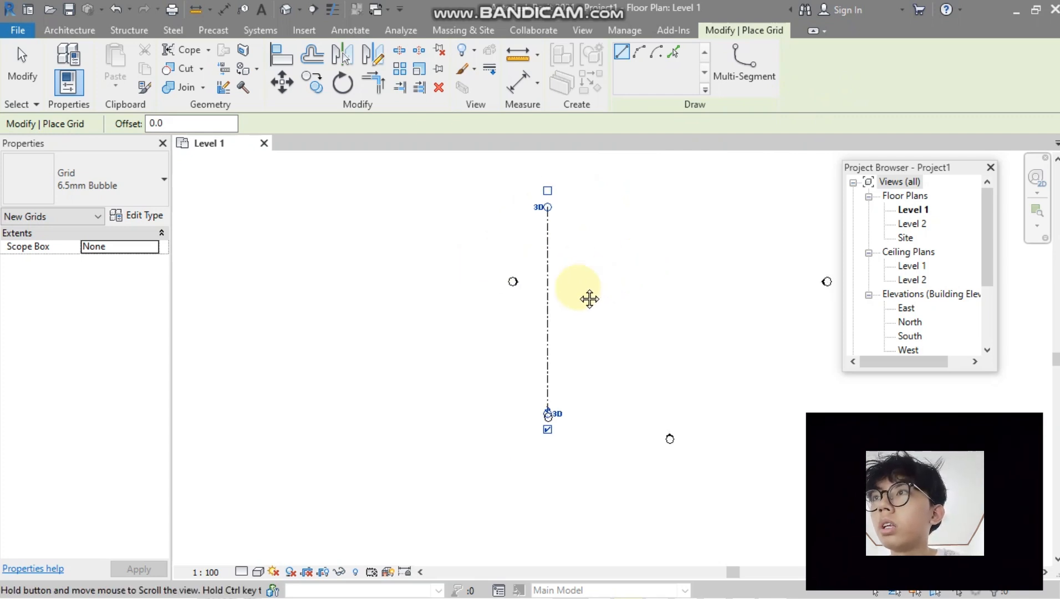
pyautogui.moveTo(589, 299); pyautogui.dragTo(482, 333, button='middle')
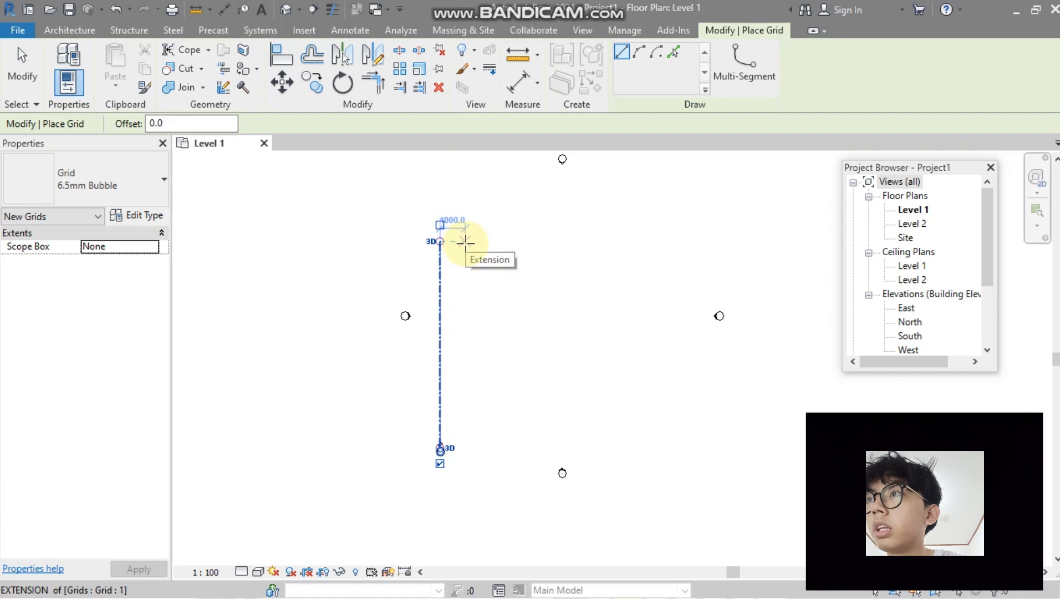
pyautogui.click(502, 241)
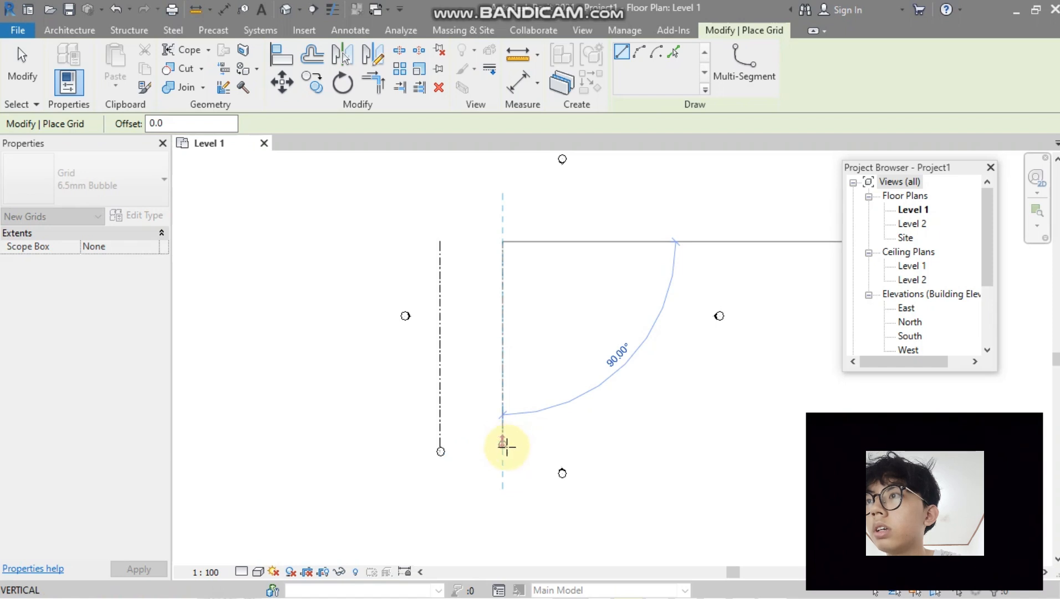
pyautogui.click(504, 446)
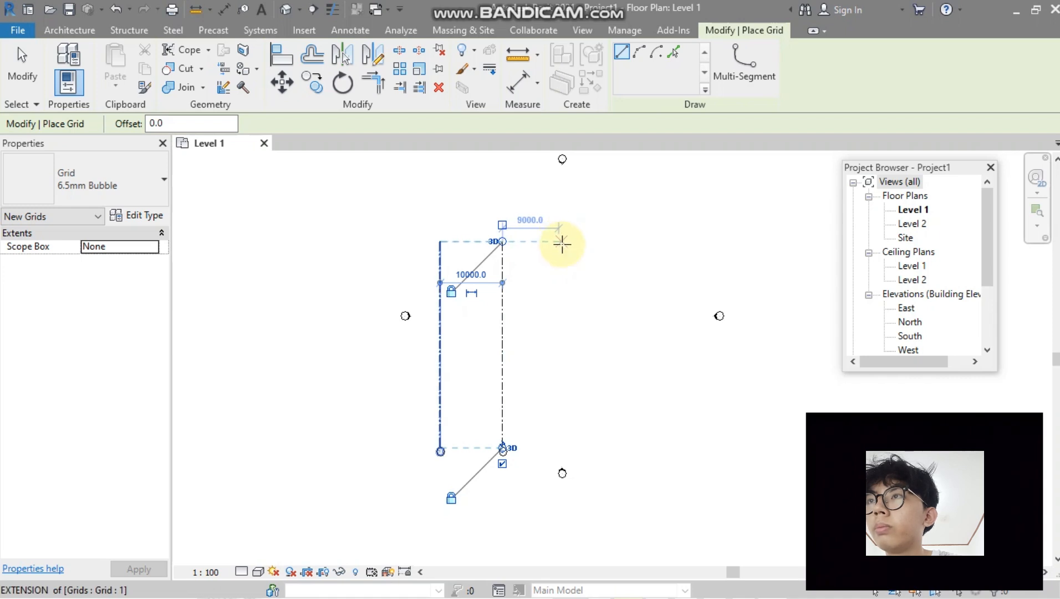
pyautogui.click(561, 242)
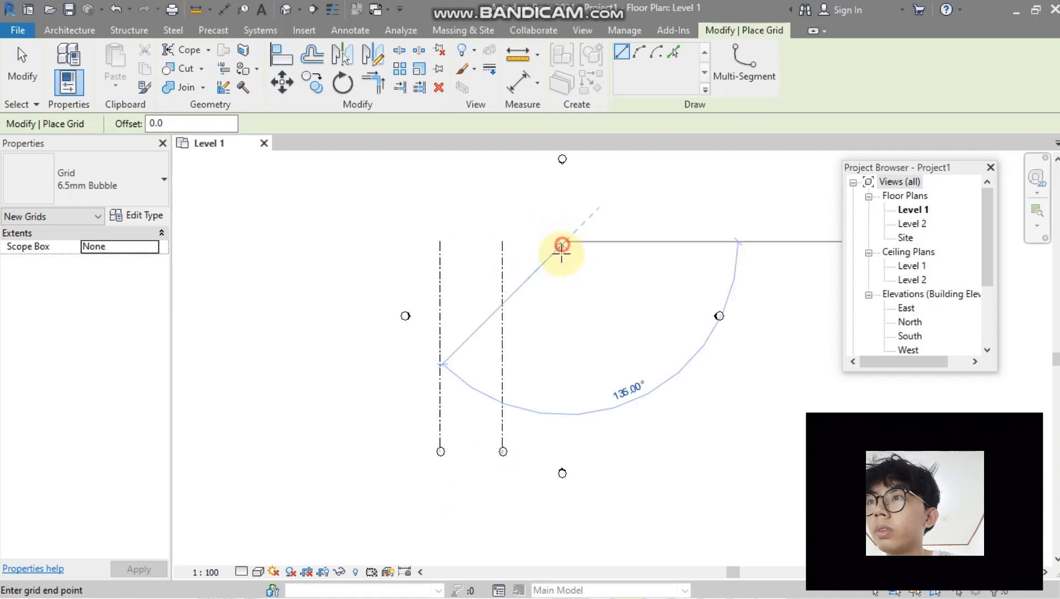
pyautogui.click(565, 447)
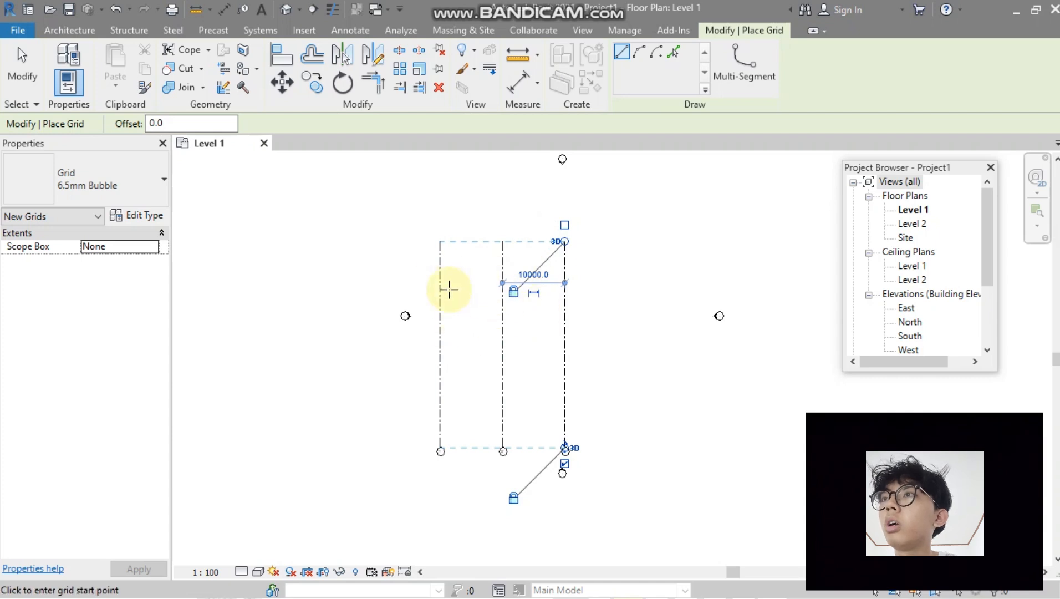
pyautogui.click(566, 258)
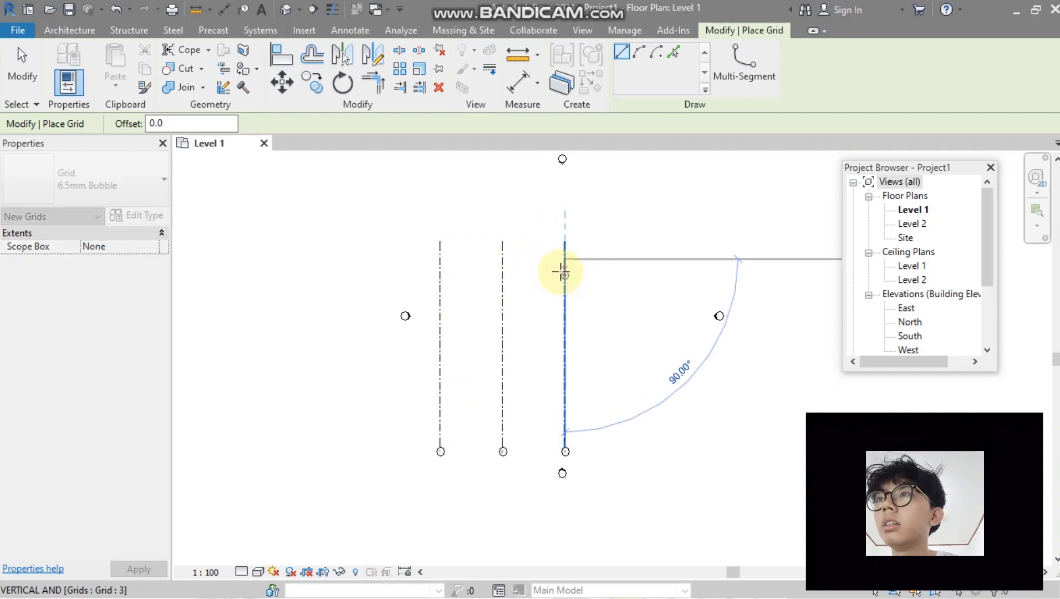
pyautogui.press('Escape')
pyautogui.click(564, 267)
pyautogui.press('Escape')
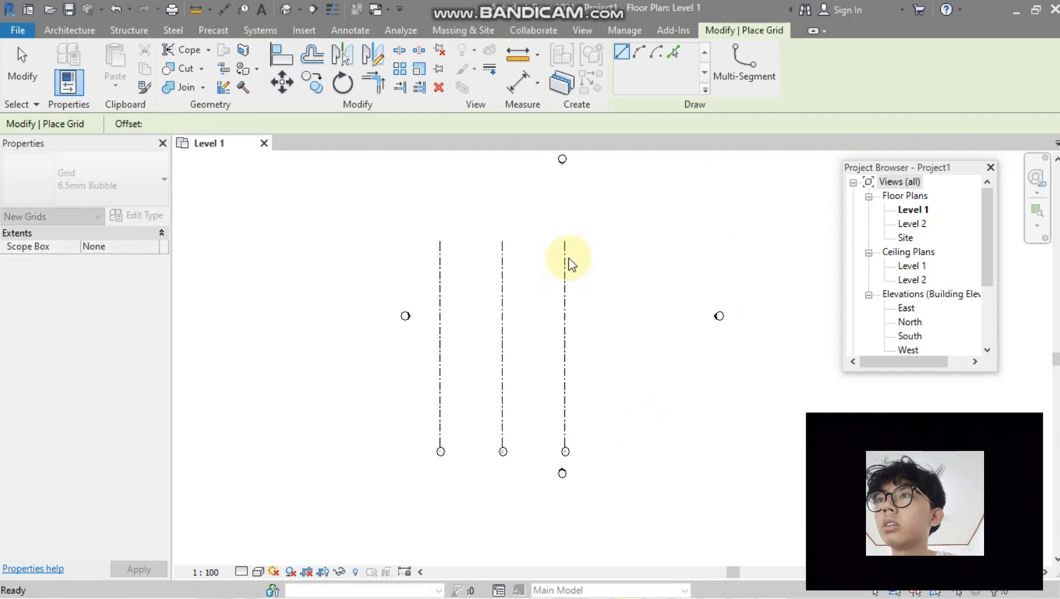
pyautogui.press('Escape')
# Try copying the third grid line from its upper end, switching the Constrain and Multiple options on and off.
pyautogui.click(565, 265)
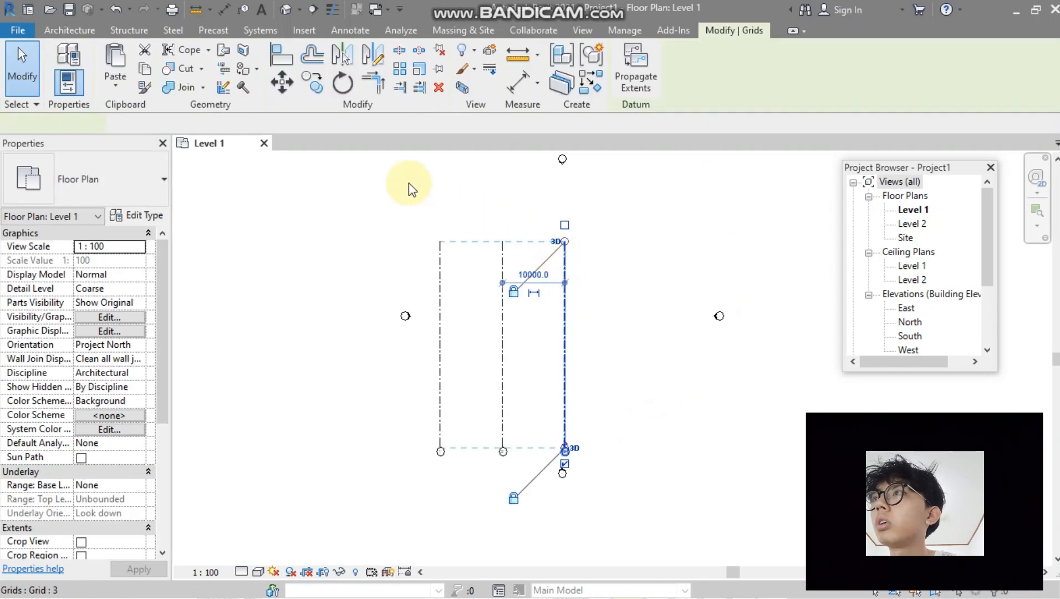
pyautogui.click(314, 85)
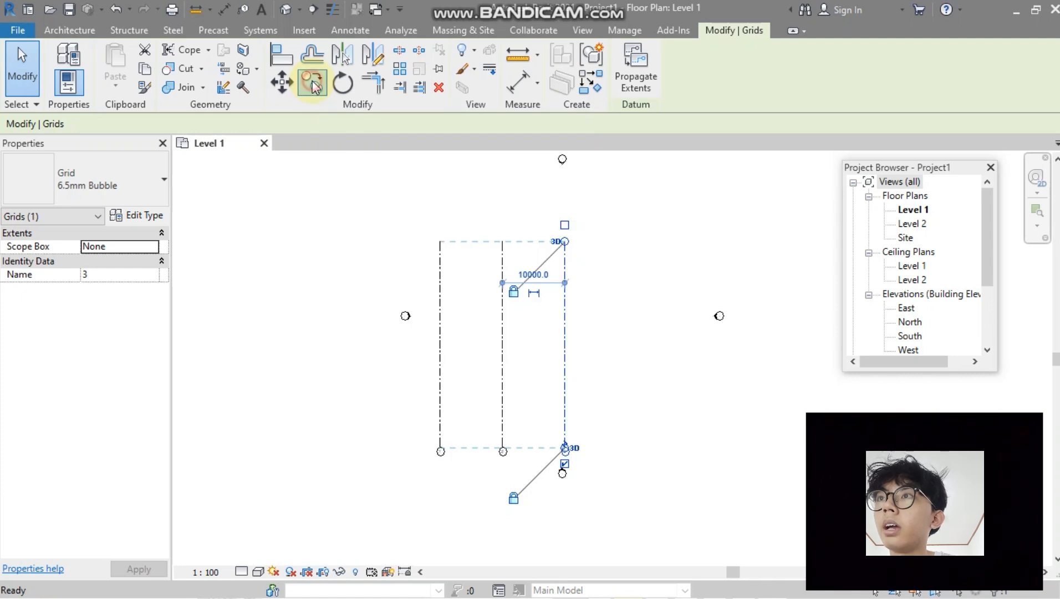
pyautogui.click(568, 245)
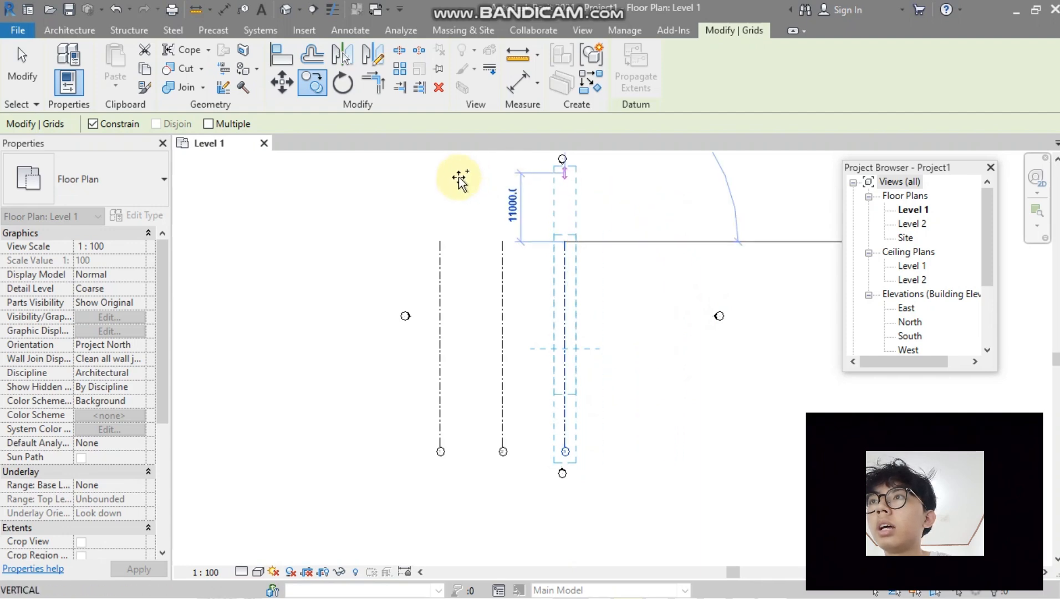
pyautogui.click(97, 128)
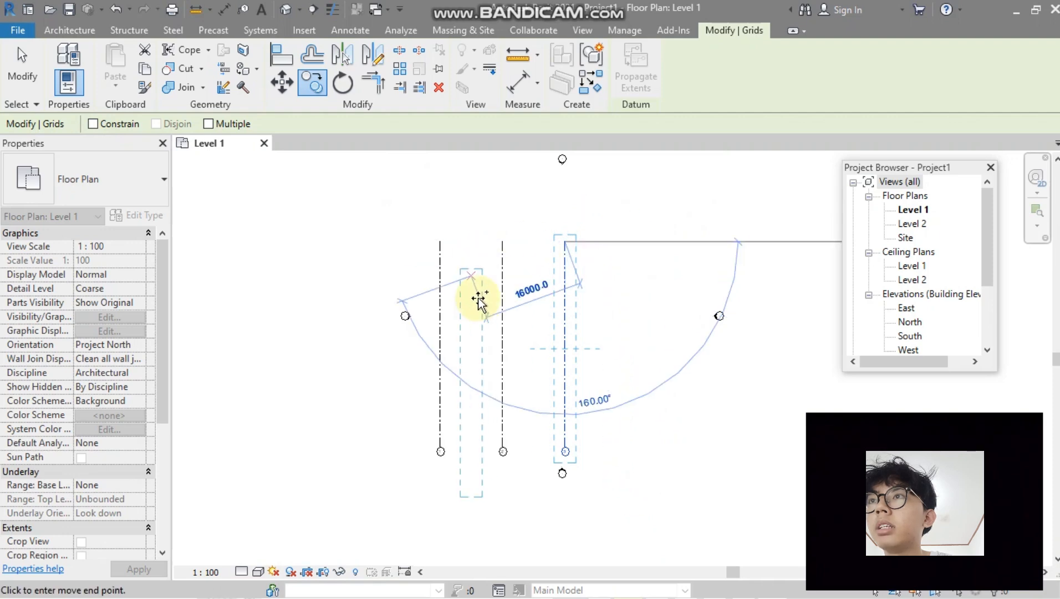
pyautogui.click(99, 128)
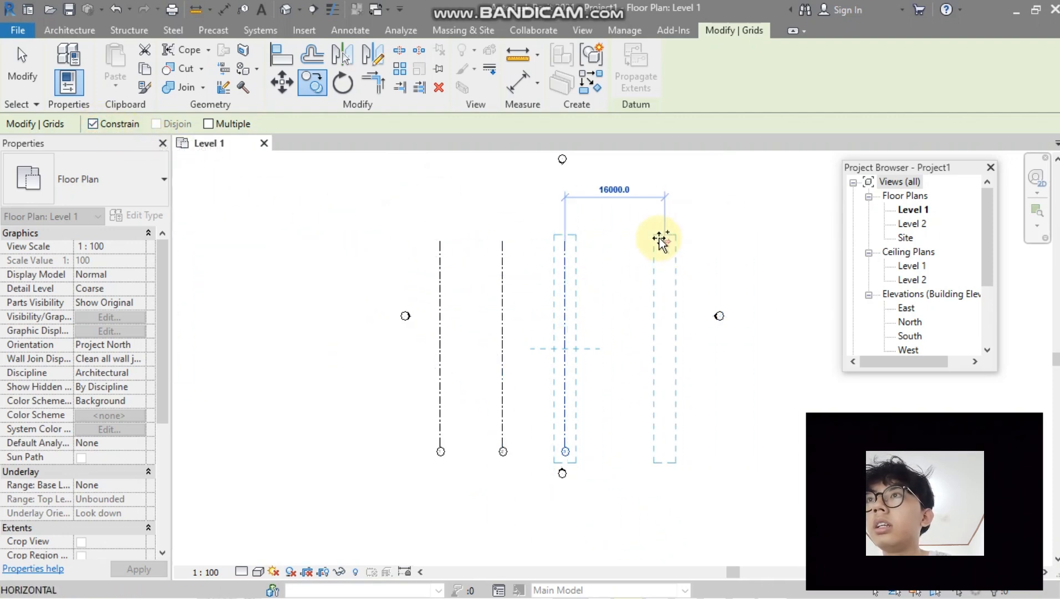
pyautogui.click(208, 124)
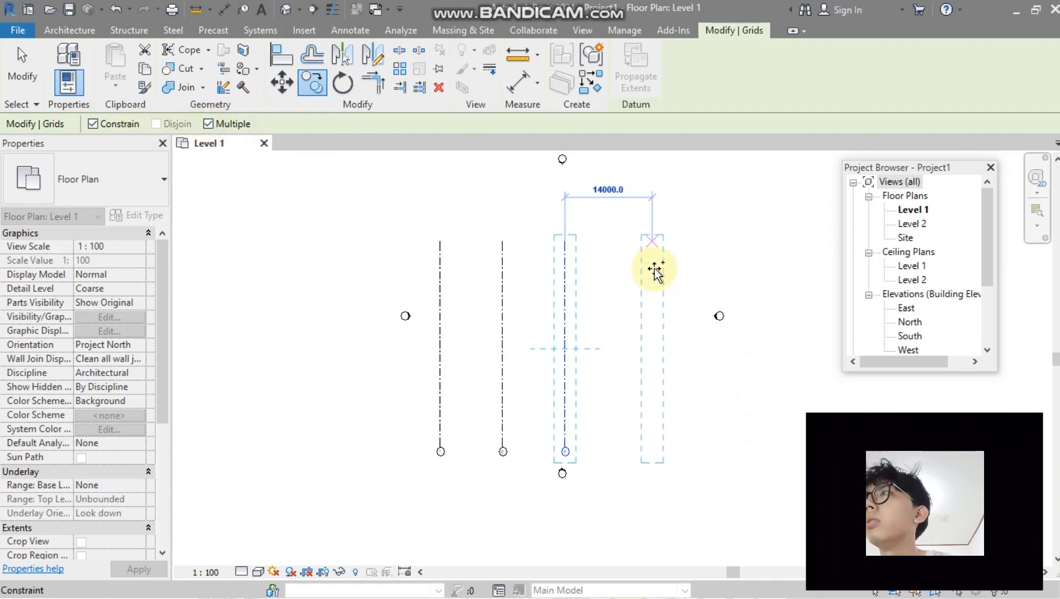
pyautogui.click(92, 124)
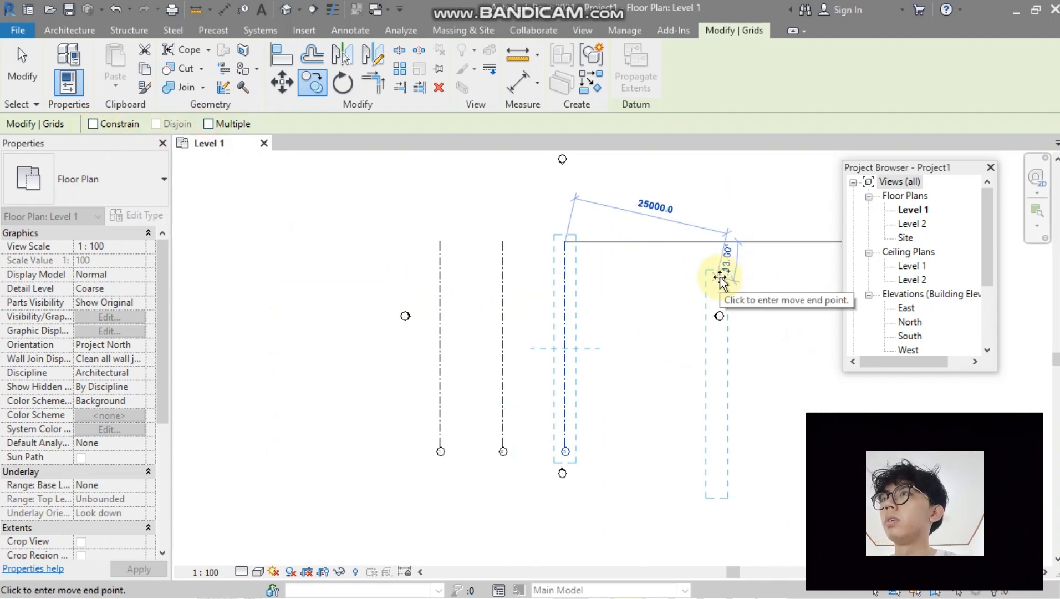
pyautogui.press('Escape')
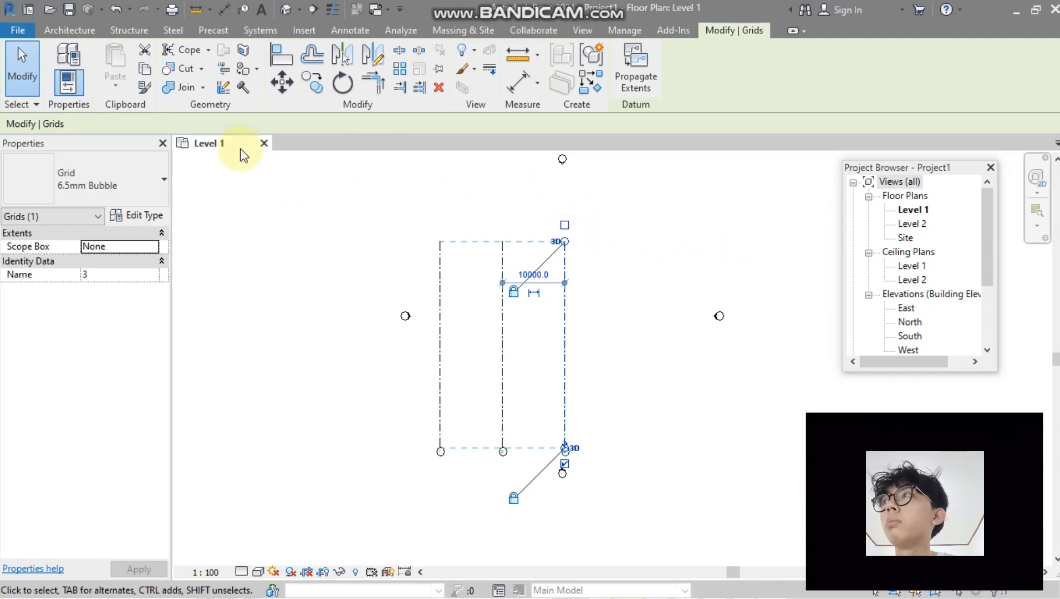
# Draw a center-ends arc grid of radius 10000 centred on the first grid's upper end, from the second grid's upper end to the first grid.
pyautogui.click(74, 32)
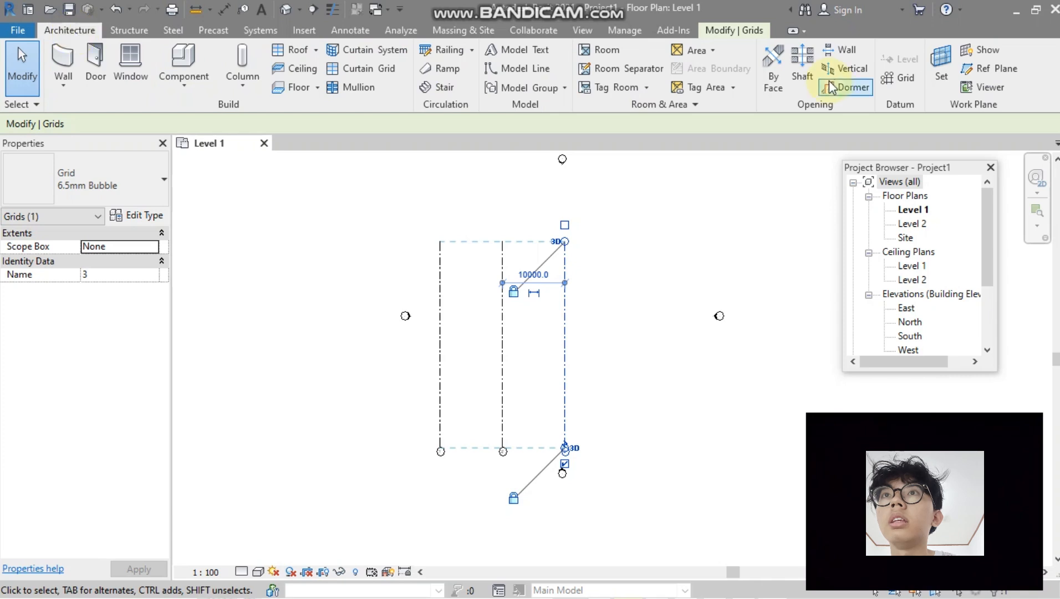
pyautogui.click(899, 73)
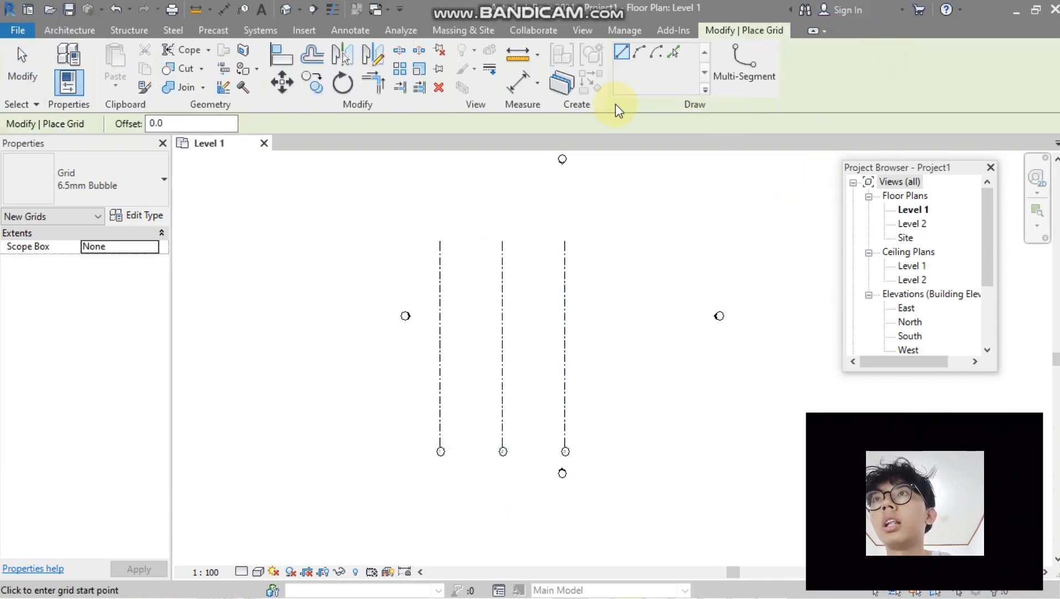
pyautogui.click(657, 53)
pyautogui.click(440, 242)
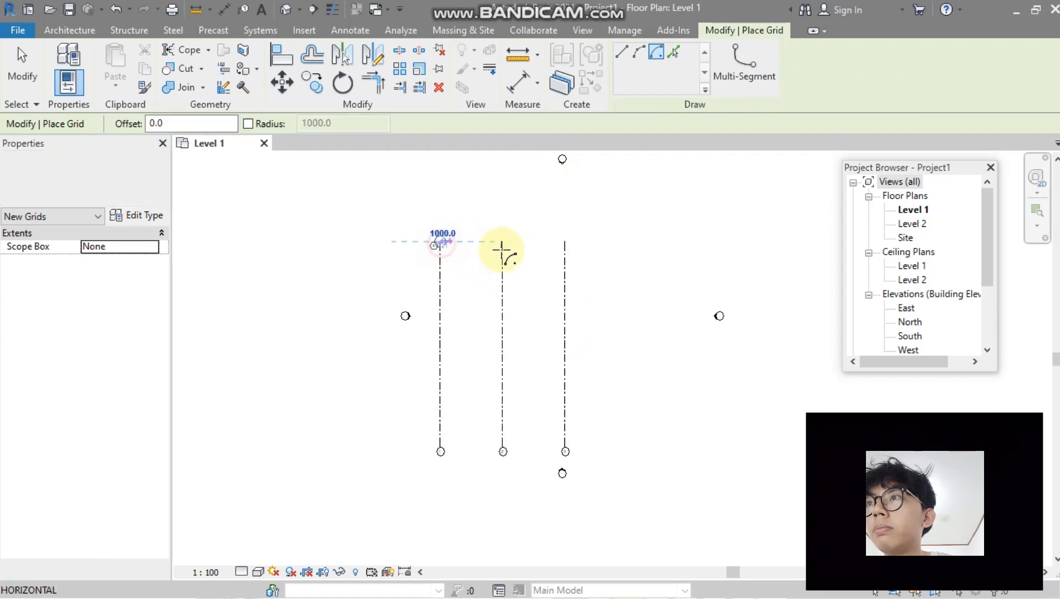
pyautogui.click(502, 243)
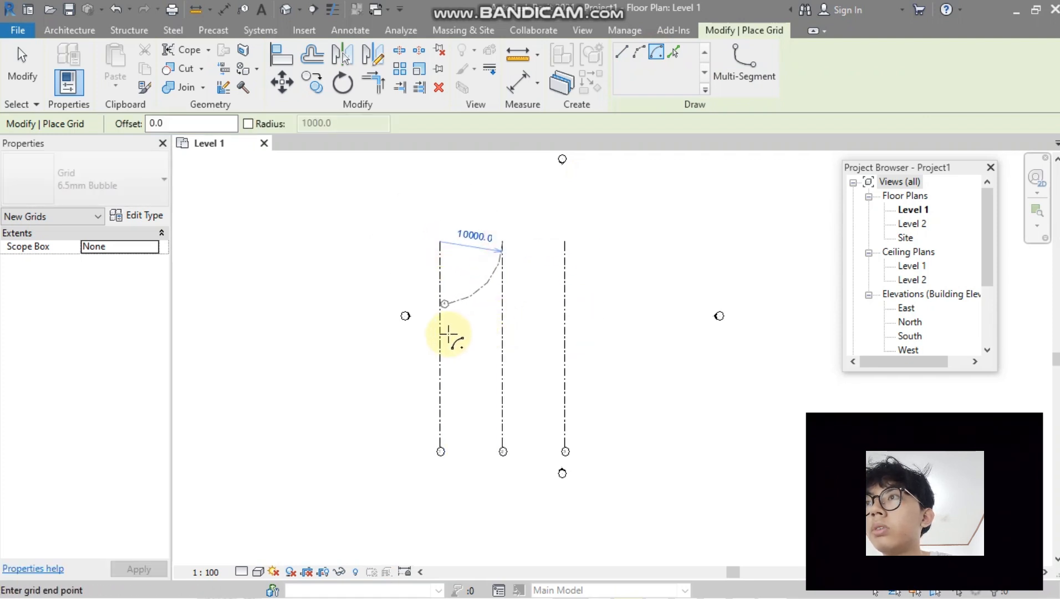
pyautogui.click(439, 303)
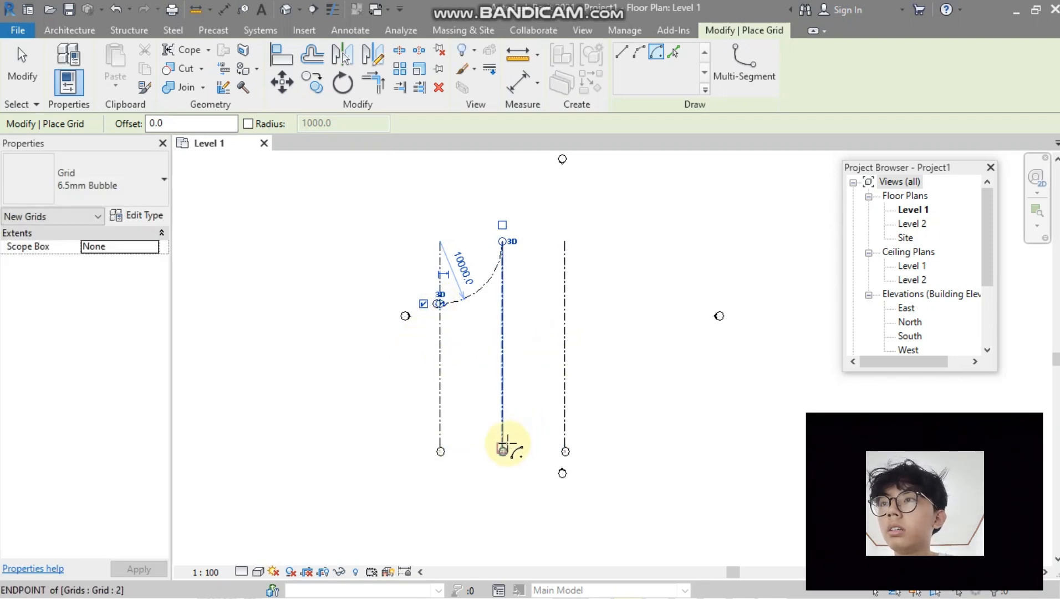
# Draw a second arc grid of radius 10000 centred on the third grid's lower end, from the second grid's lower end to the third grid.
pyautogui.click(565, 450)
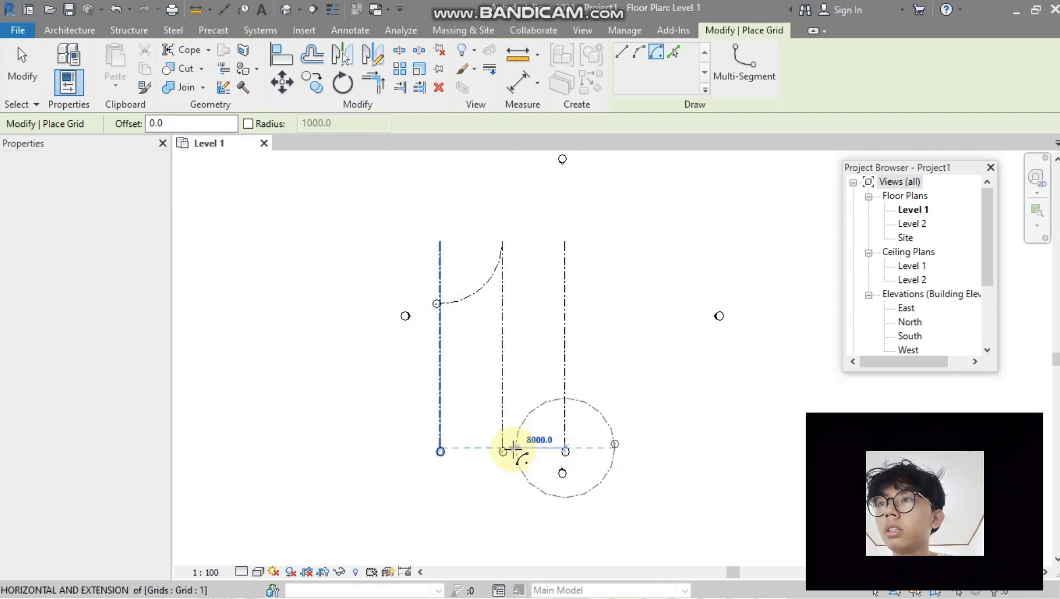
pyautogui.click(502, 448)
pyautogui.click(566, 386)
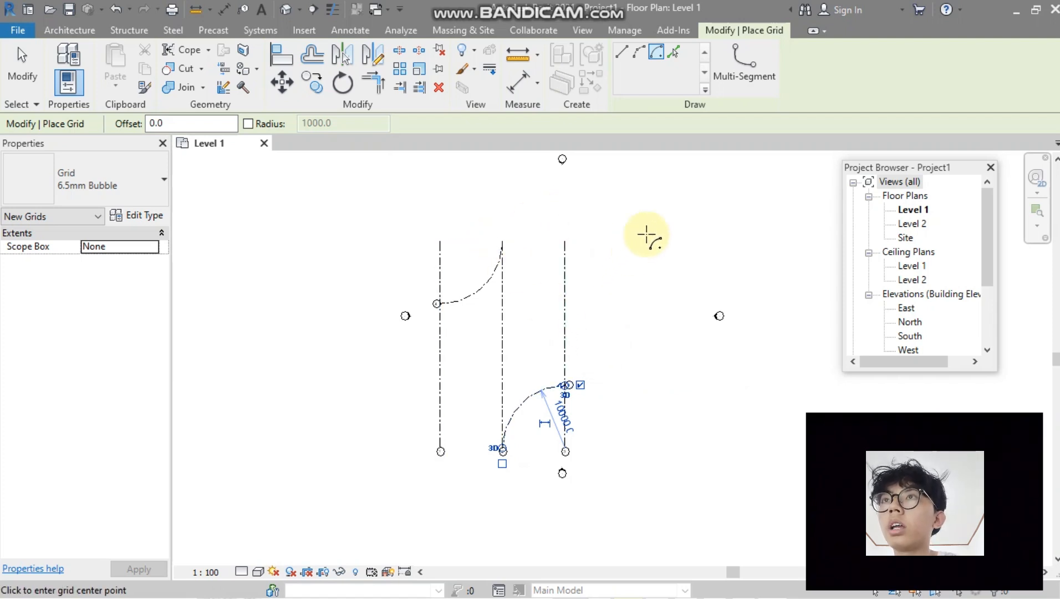
# Start a multi-segment grid at the first grid's lower end, zigzagging through the second grid's lower end and ending with a rising segment about 13000 long.
pyautogui.click(736, 81)
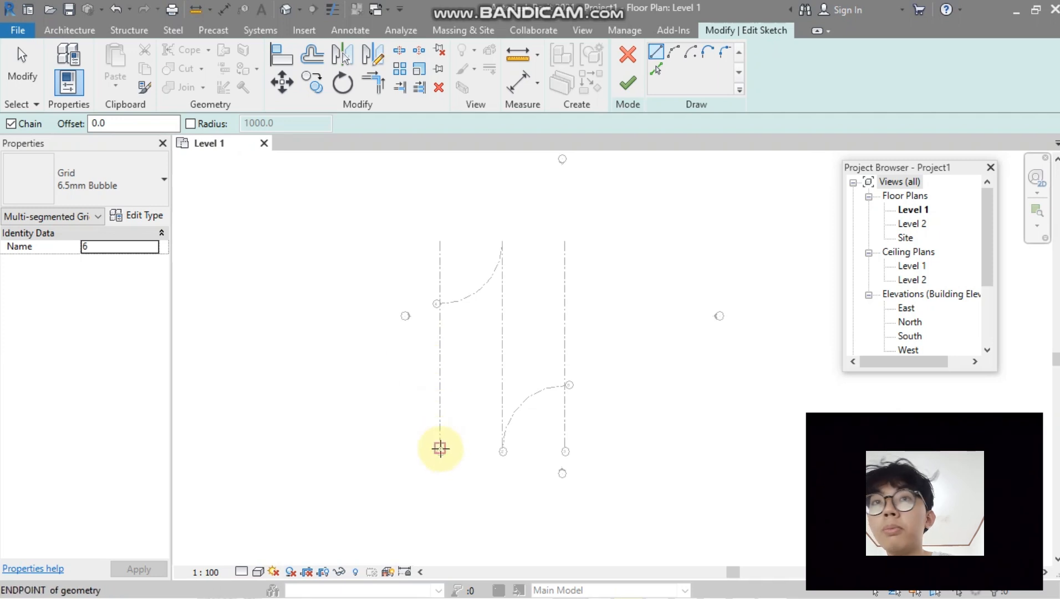
pyautogui.click(439, 447)
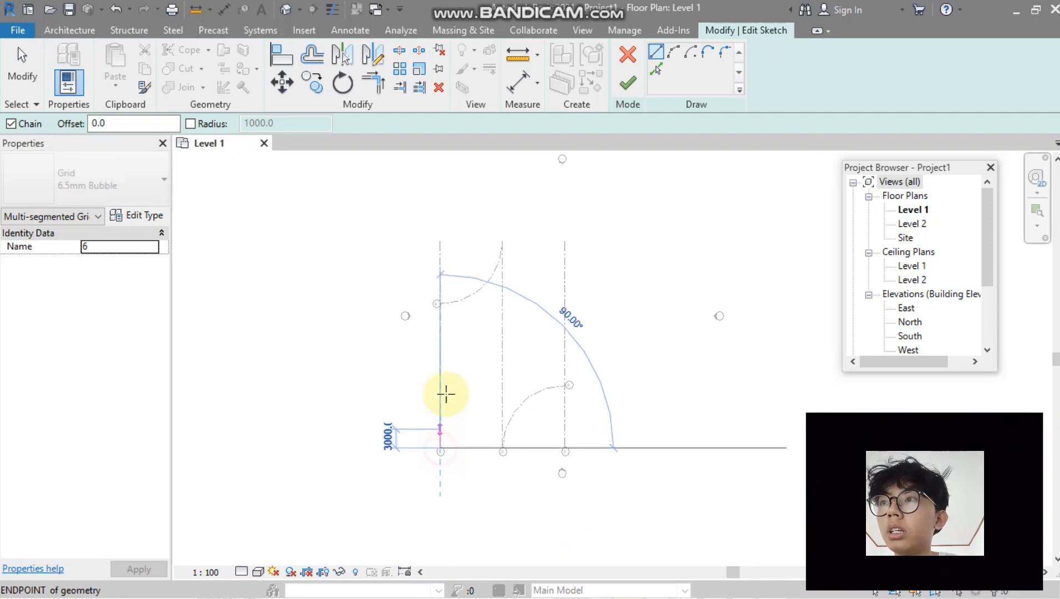
pyautogui.click(467, 375)
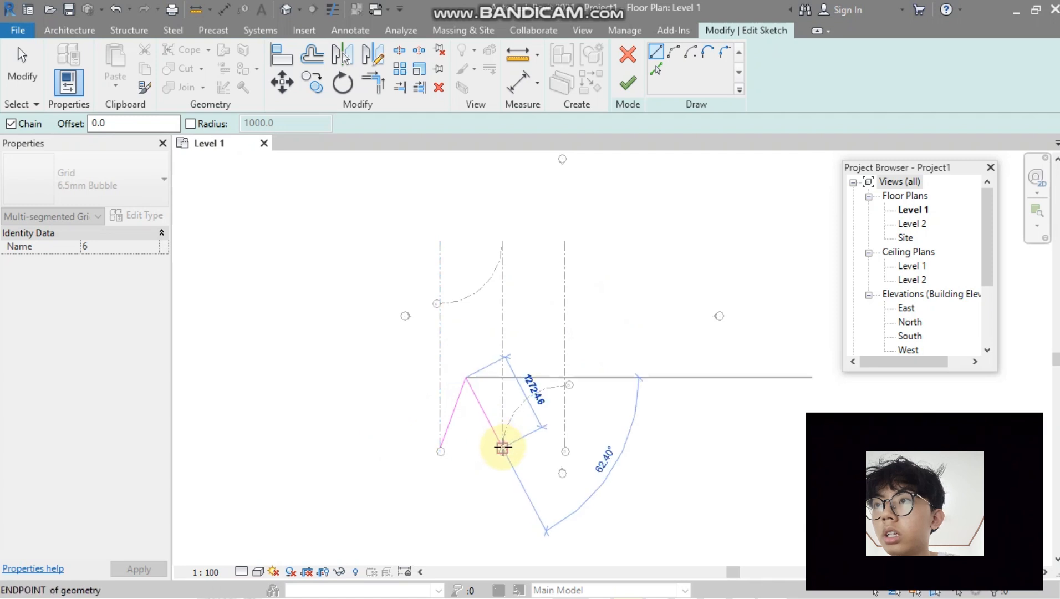
pyautogui.click(503, 448)
pyautogui.click(535, 372)
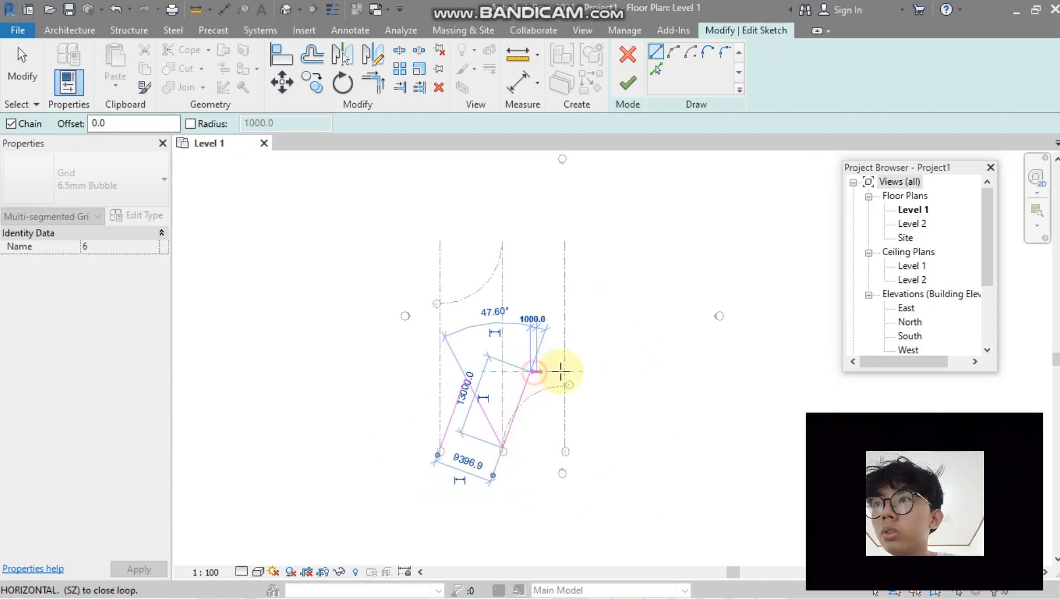
pyautogui.hotkey('alt', 'Tab')
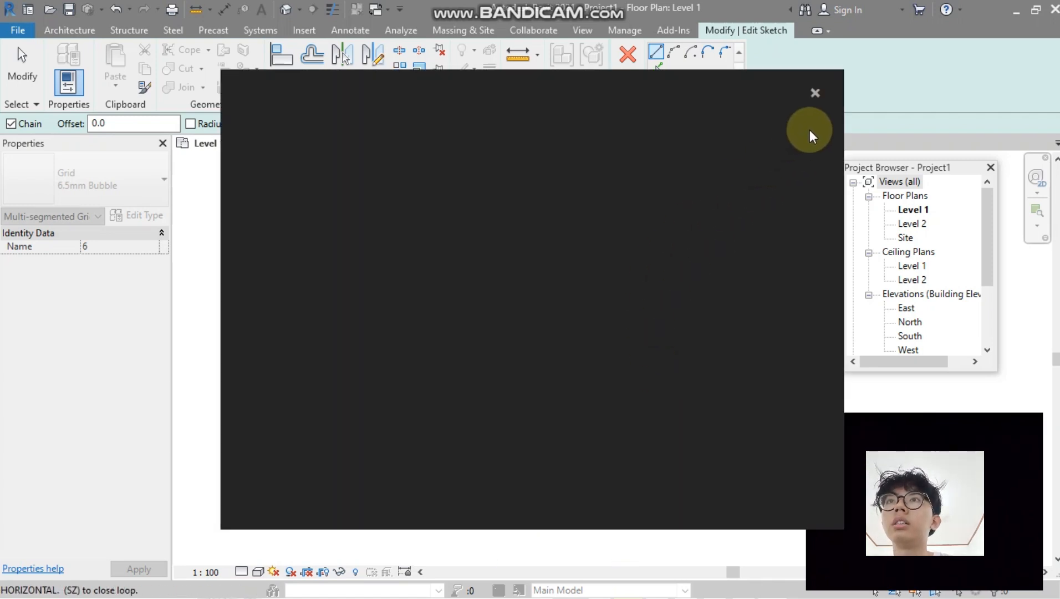
pyautogui.click(815, 93)
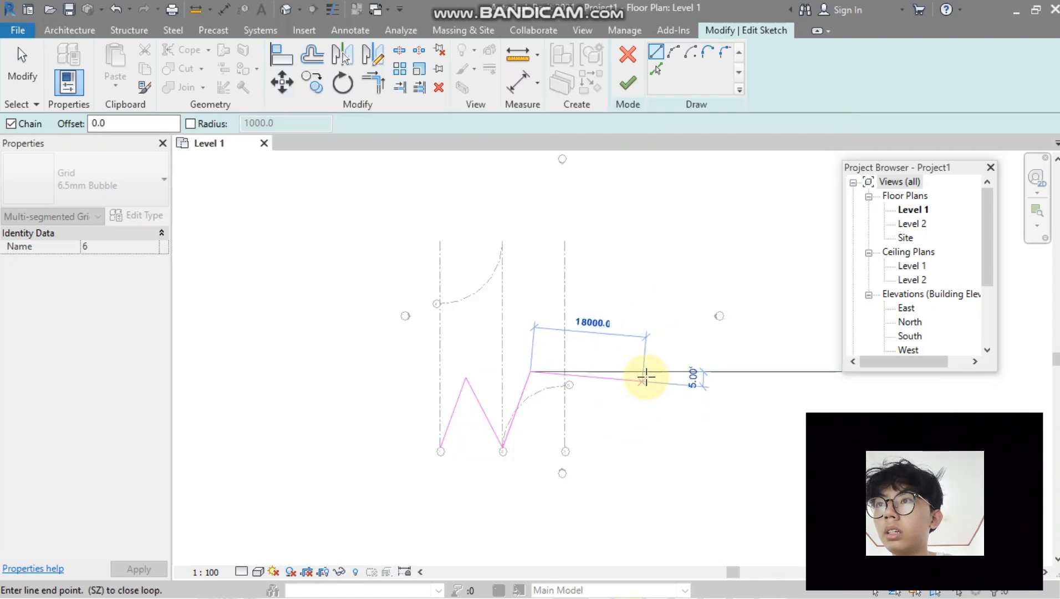
# Extend the multi-segment grid horizontally east past the third grid, back diagonally to that grid's lower end and down southeast, then finish and select it.
pyautogui.click(650, 372)
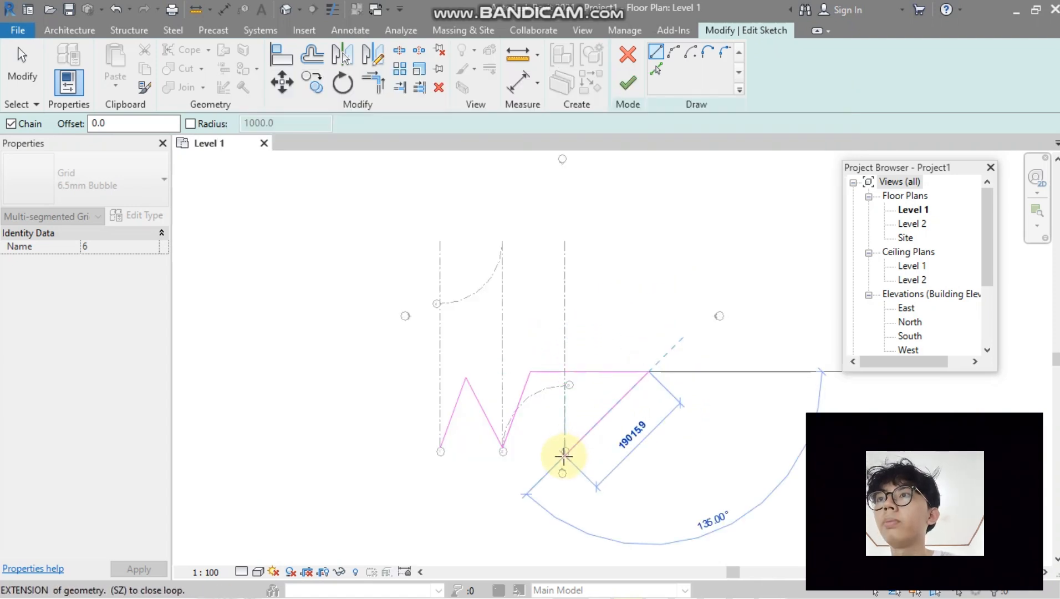
pyautogui.click(565, 452)
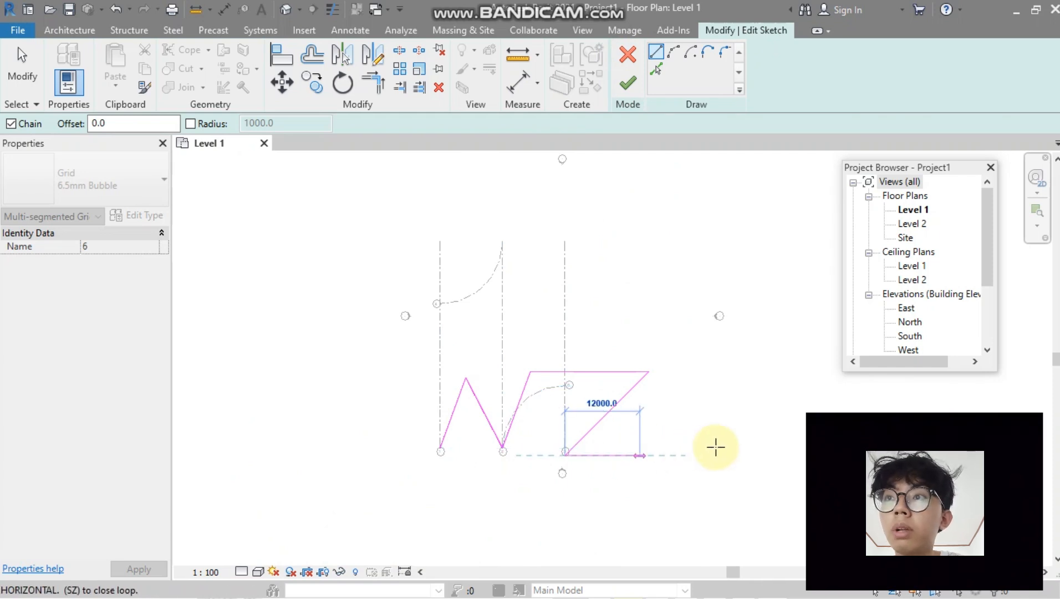
pyautogui.click(623, 500)
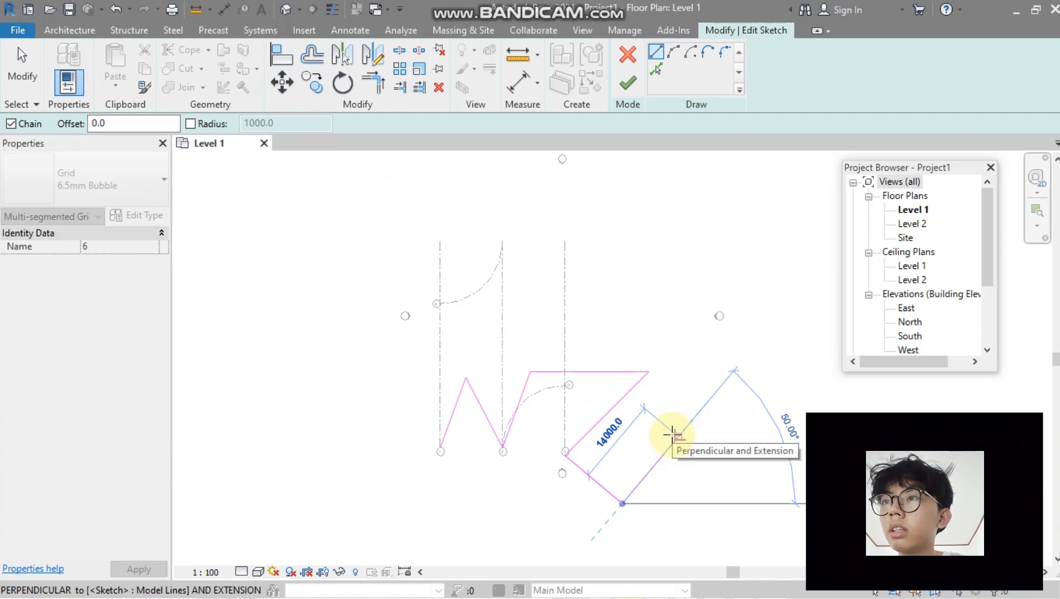
pyautogui.press('Escape')
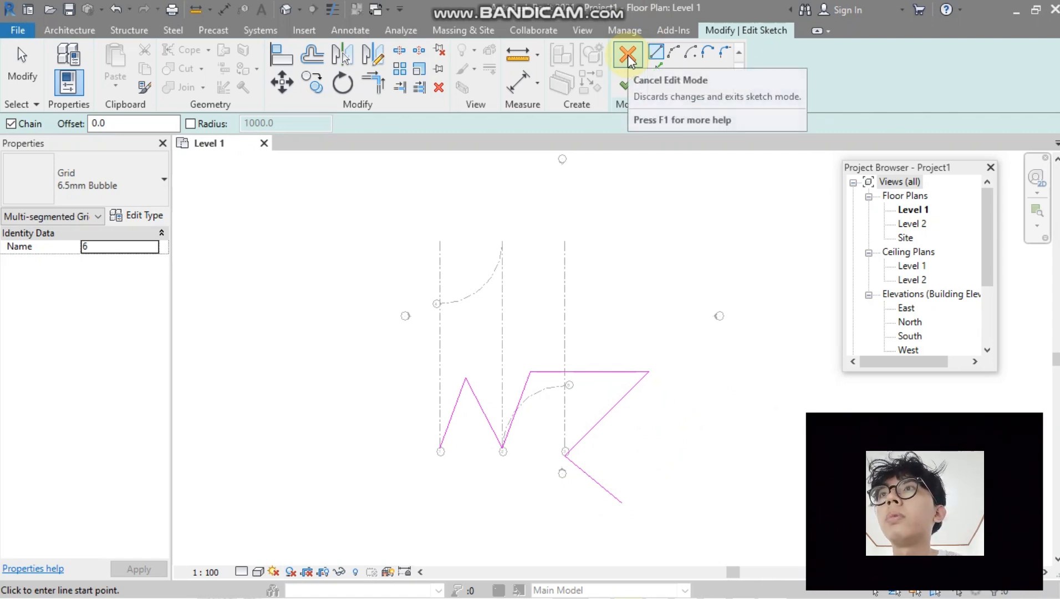
pyautogui.click(631, 82)
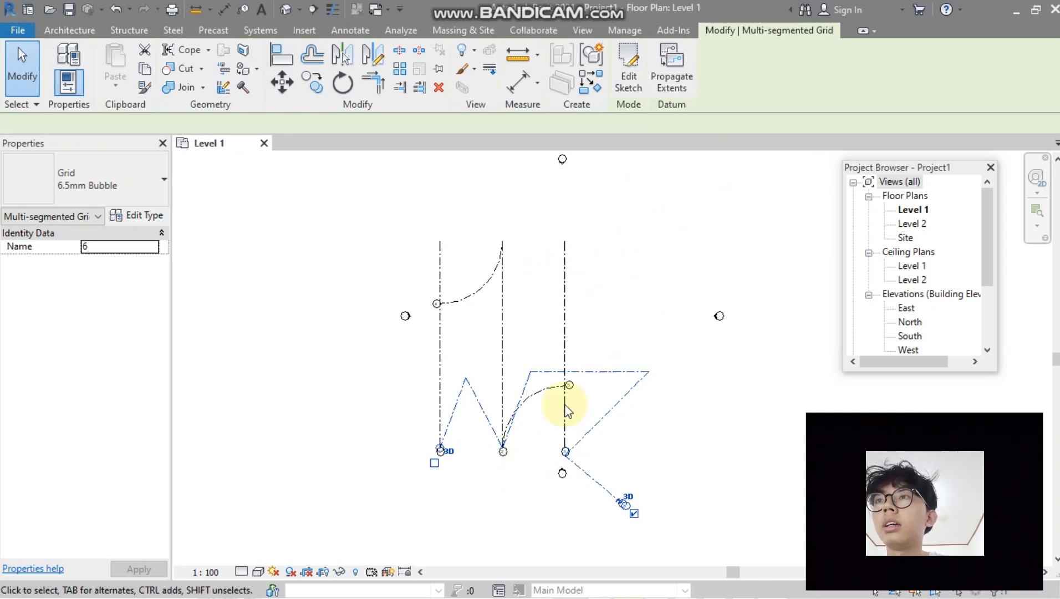
pyautogui.click(566, 371)
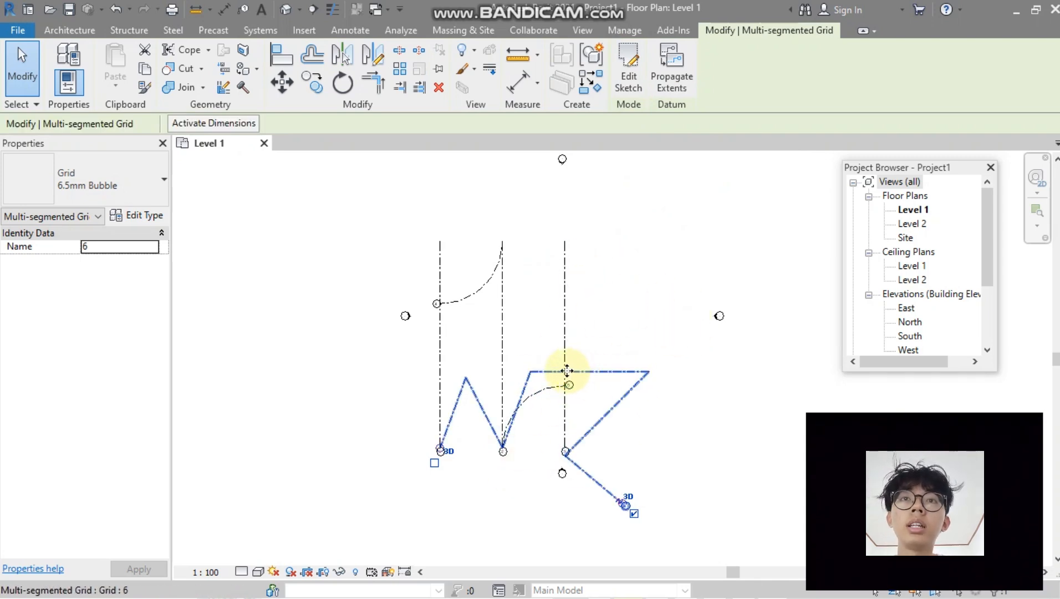
# Try drawing a start-end-radius arc grid between the upper ends of the first and second grids.
pyautogui.click(60, 32)
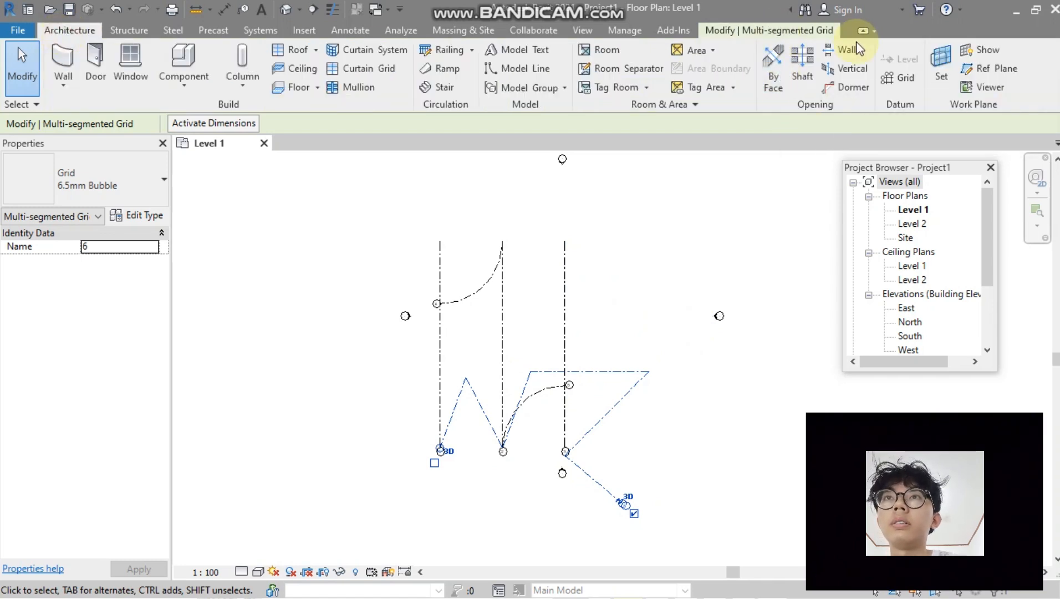
pyautogui.click(907, 83)
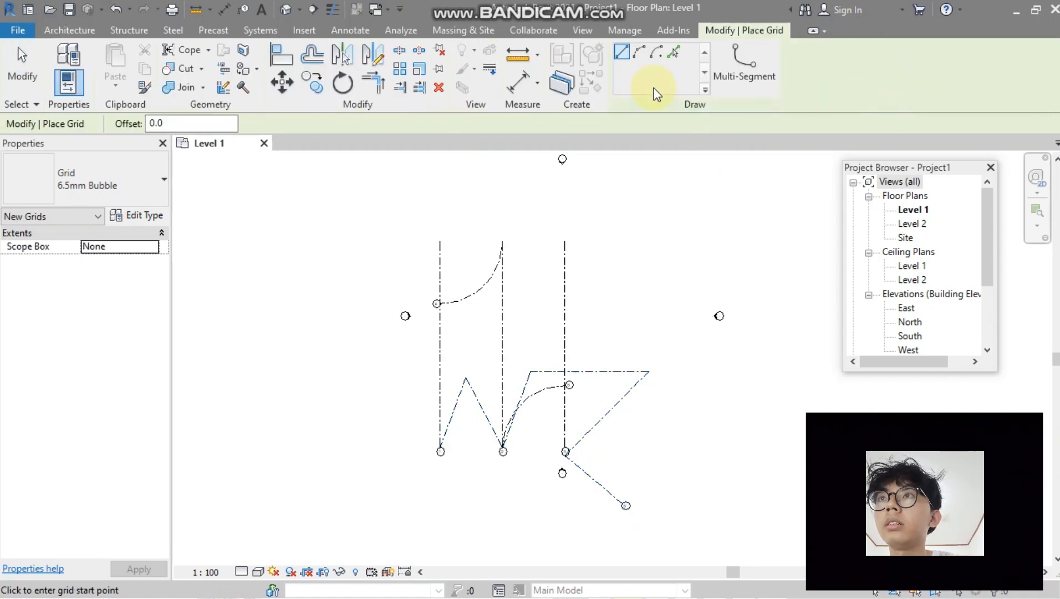
pyautogui.click(639, 52)
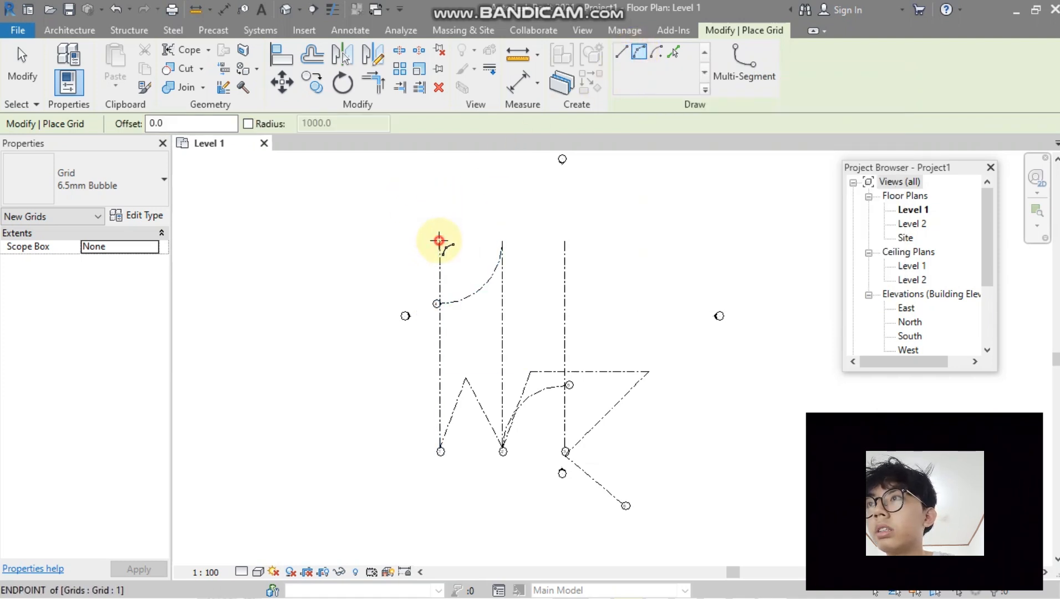
pyautogui.click(439, 241)
pyautogui.click(502, 243)
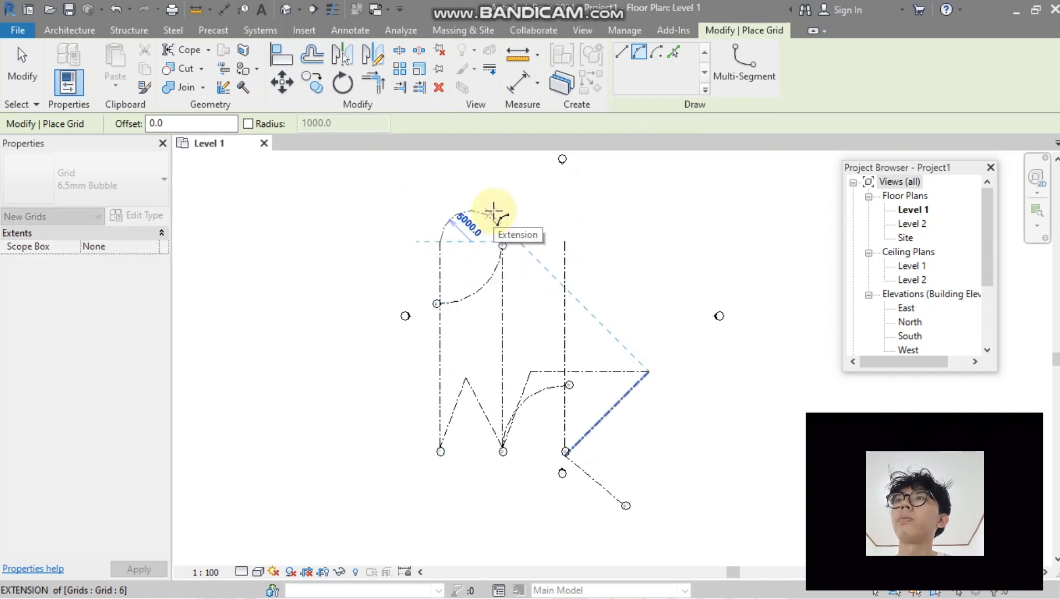
pyautogui.press('Escape')
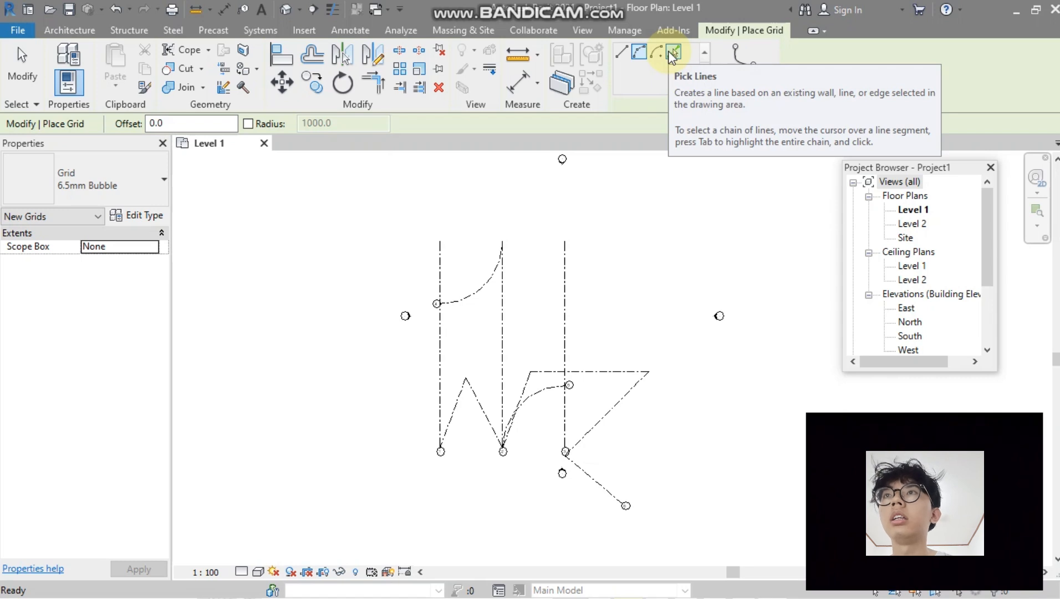
# Switch the grid drawing method to Pick Lines.
pyautogui.click(673, 52)
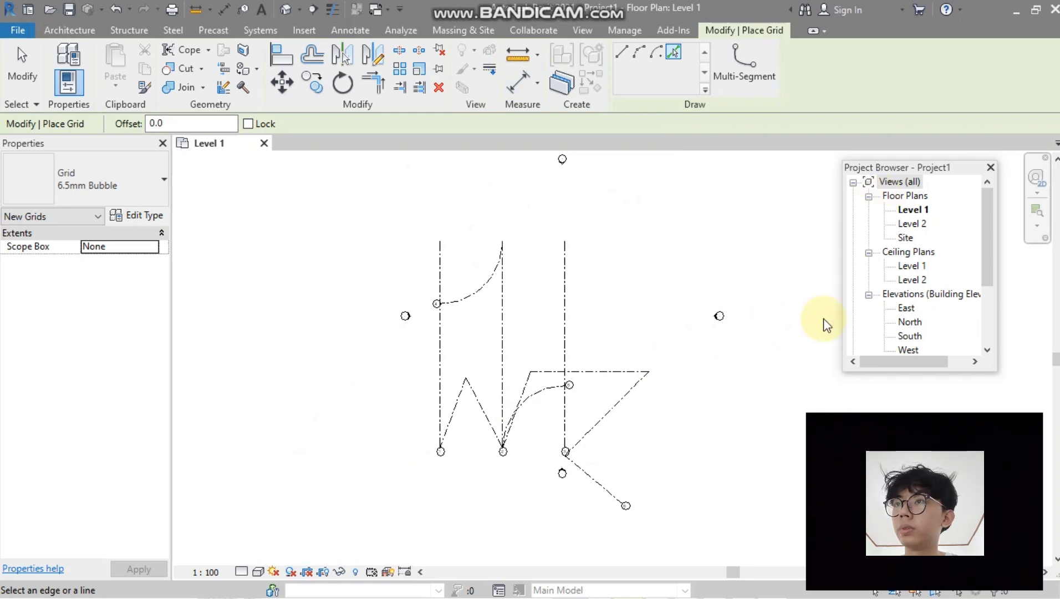
pyautogui.hotkey('alt', 'Tab')
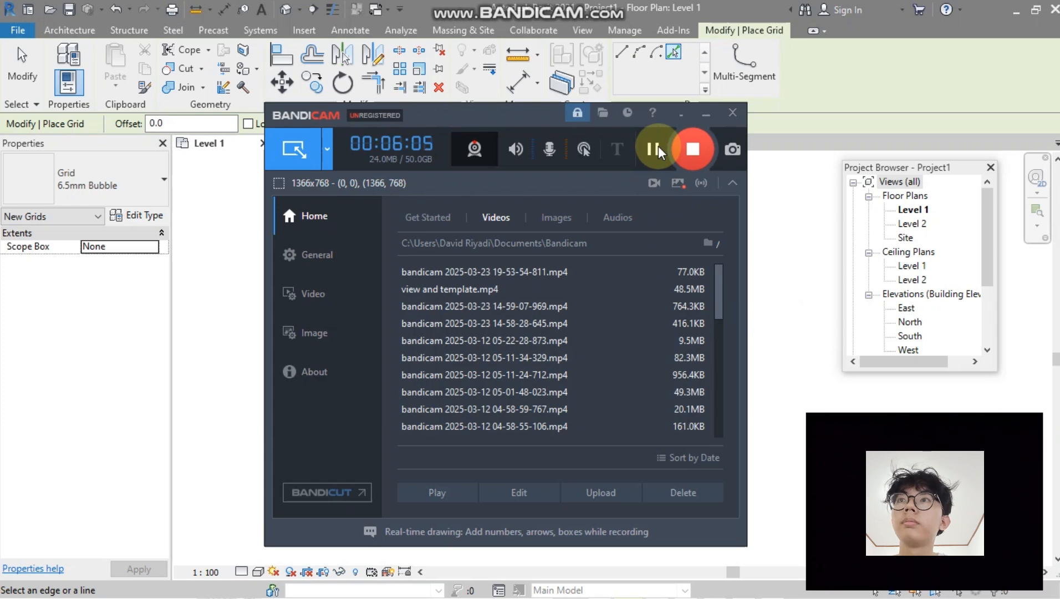
pyautogui.click(706, 114)
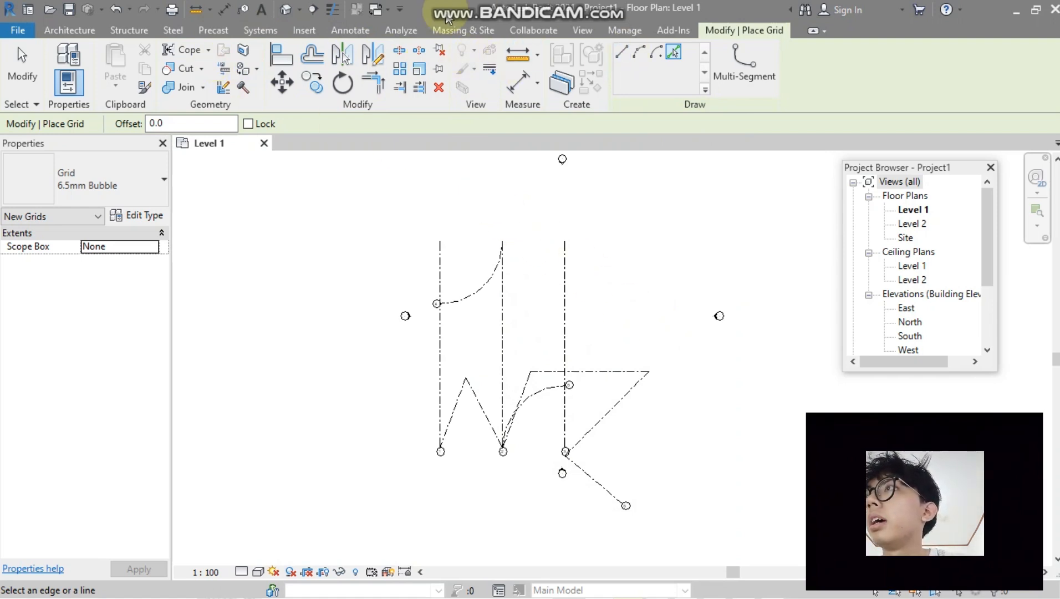
# Link the CAD drawing baja.dwg from the TUBES folder under KULIAH and PERKULIAHAN, and dismiss the import warning.
pyautogui.click(302, 33)
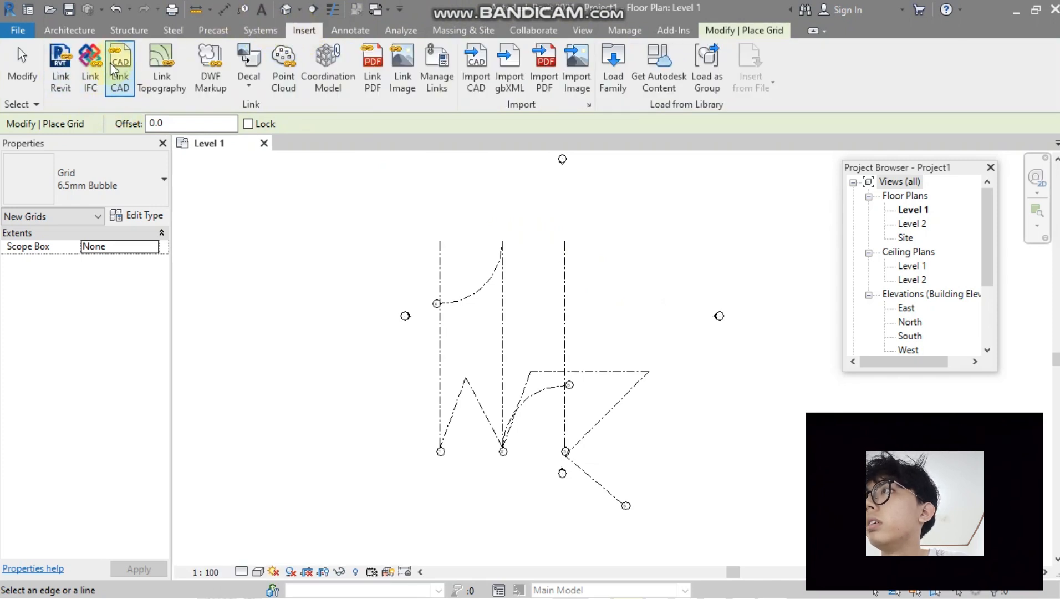
pyautogui.click(115, 78)
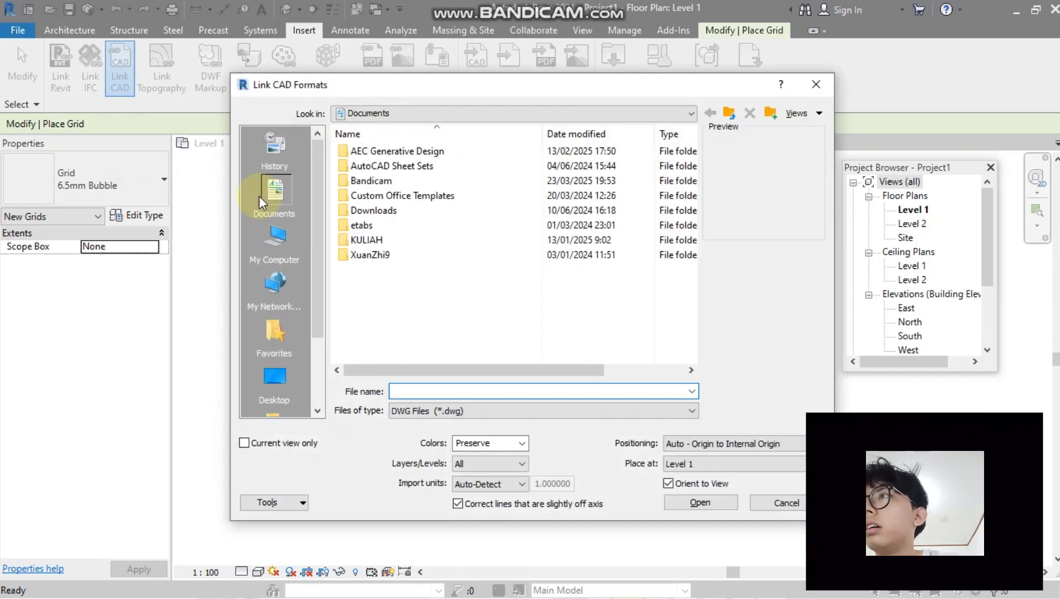
pyautogui.doubleClick(363, 240)
pyautogui.click(382, 166)
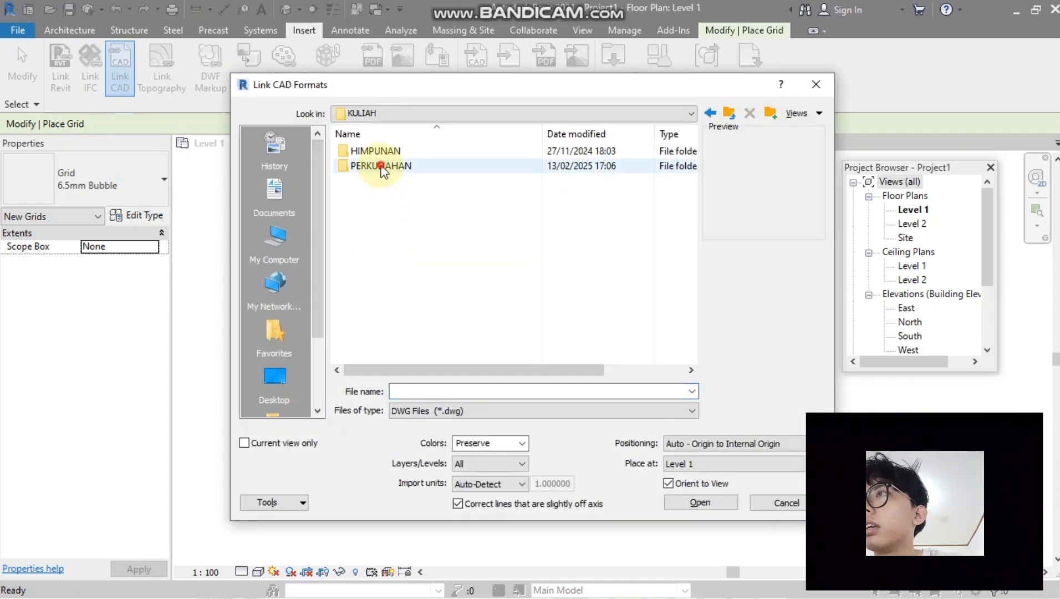
pyautogui.doubleClick(382, 166)
pyautogui.doubleClick(378, 253)
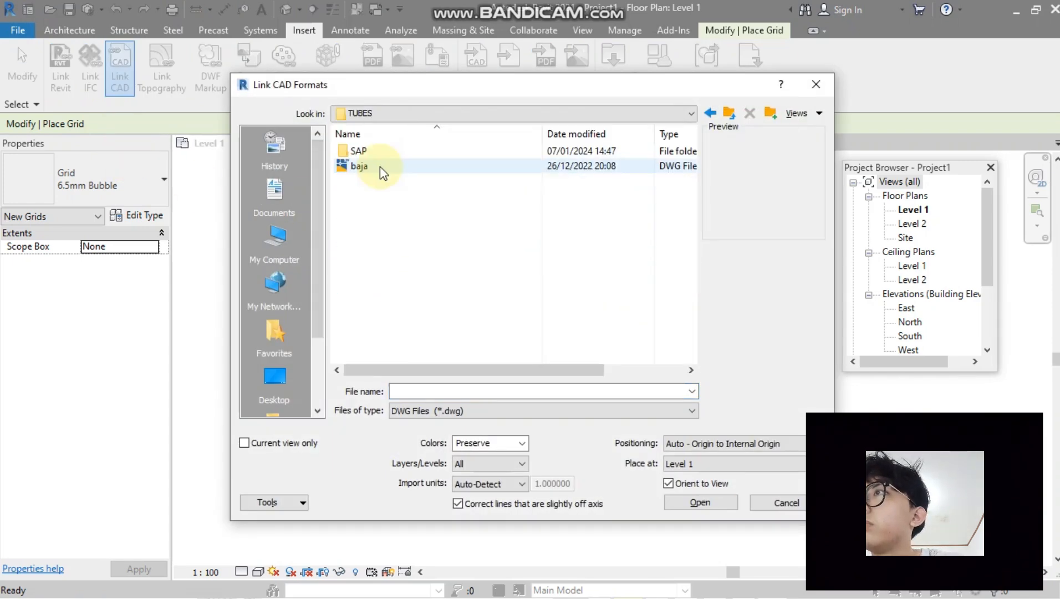
pyautogui.click(380, 167)
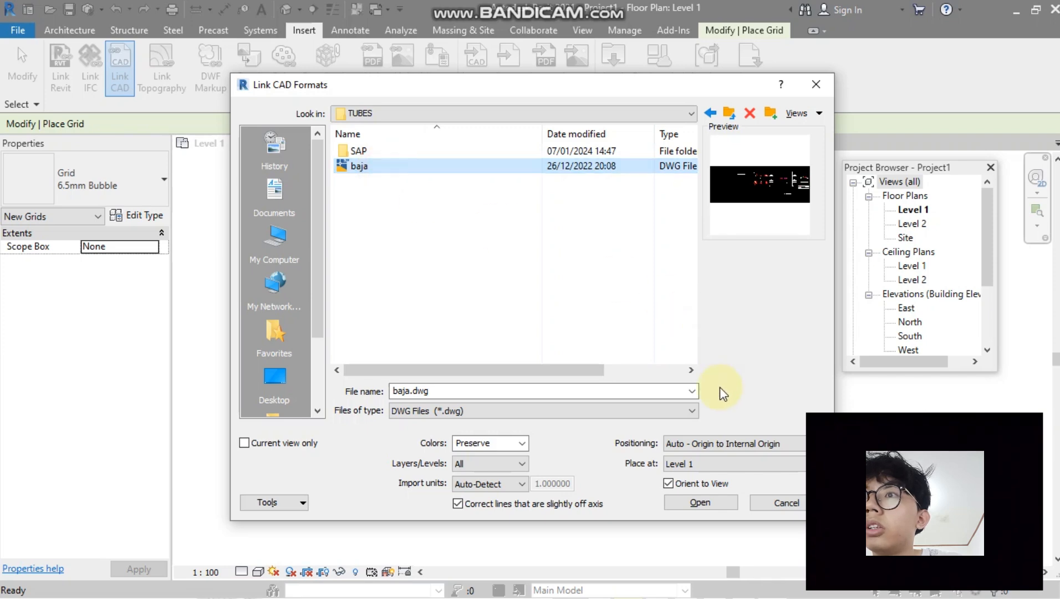
pyautogui.click(702, 502)
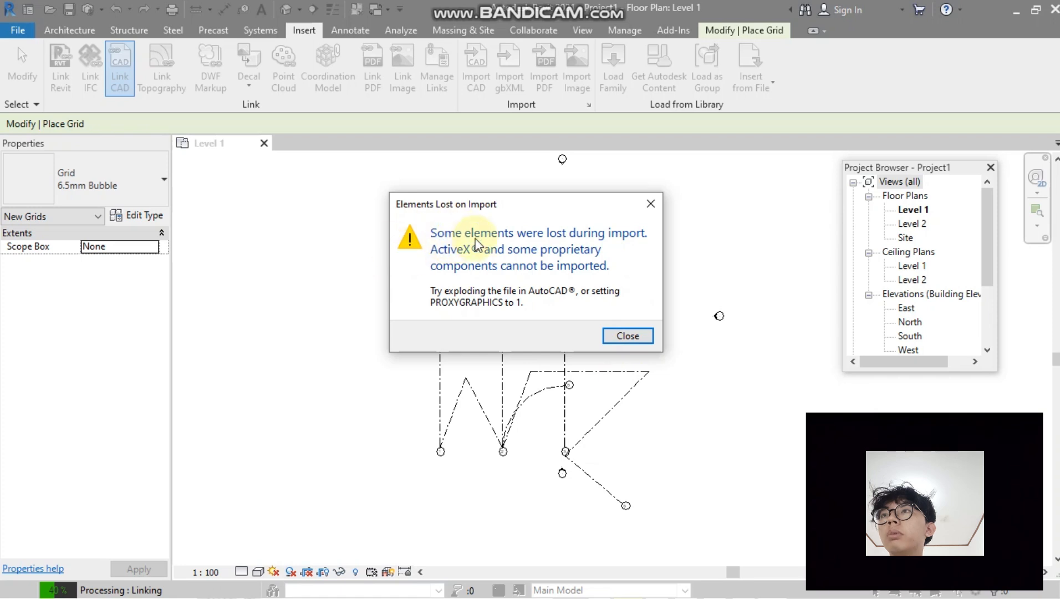
pyautogui.click(650, 204)
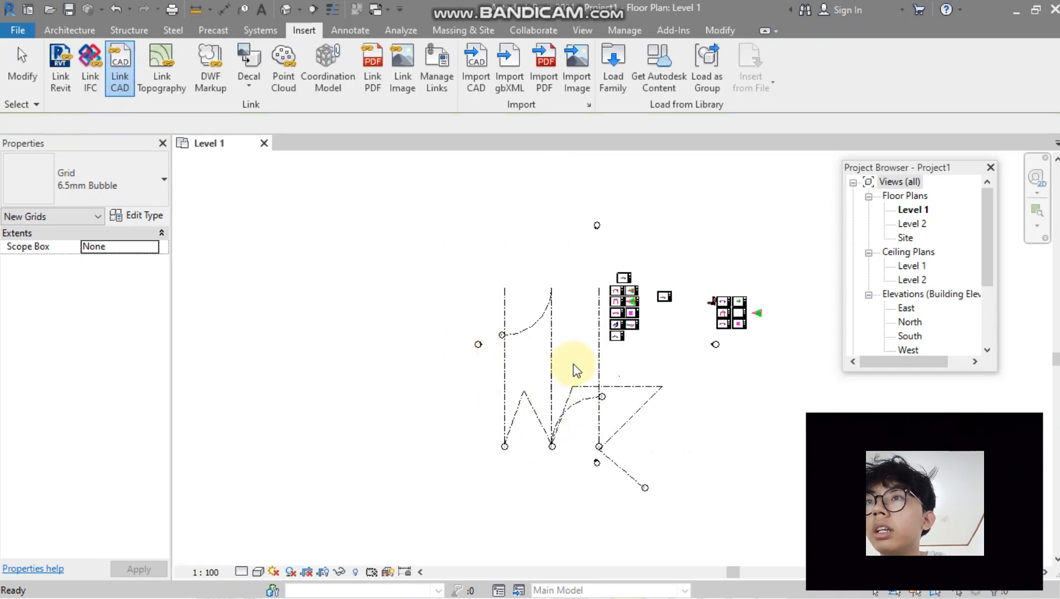
# Create a grid by picking the truss's bottom chord line in the linked baja.dwg drawing.
pyautogui.press('g')
pyautogui.press('r')
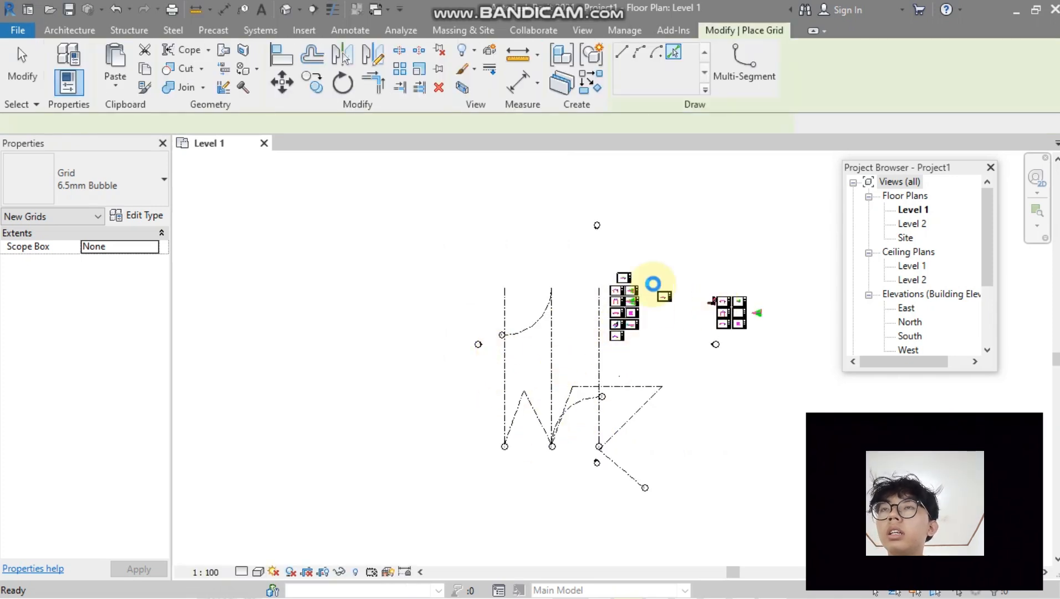
pyautogui.scroll(1, 652, 288)
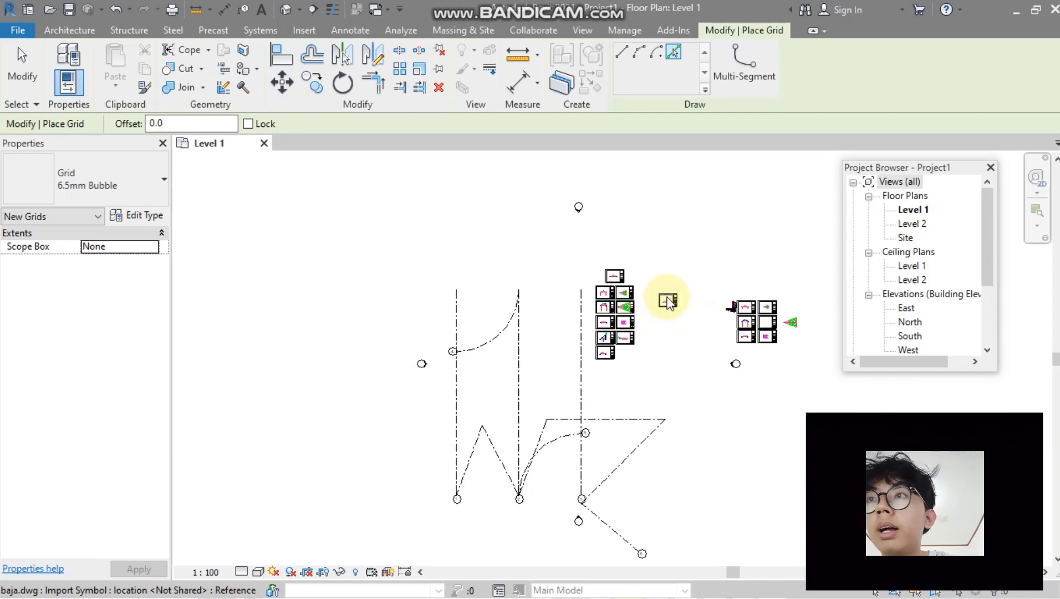
pyautogui.scroll(4, 619, 300)
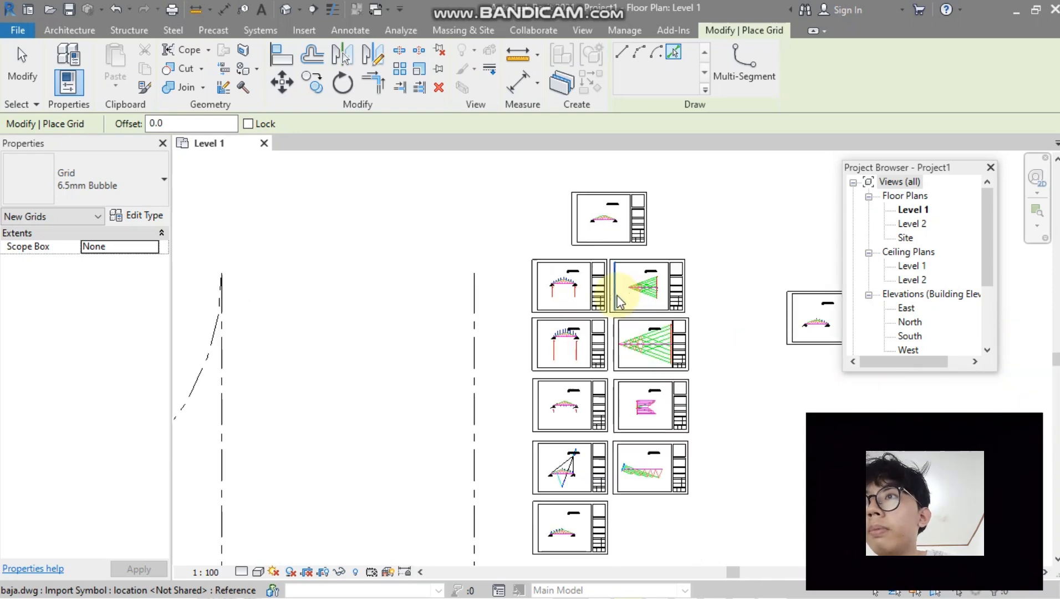
pyautogui.scroll(2, 620, 300)
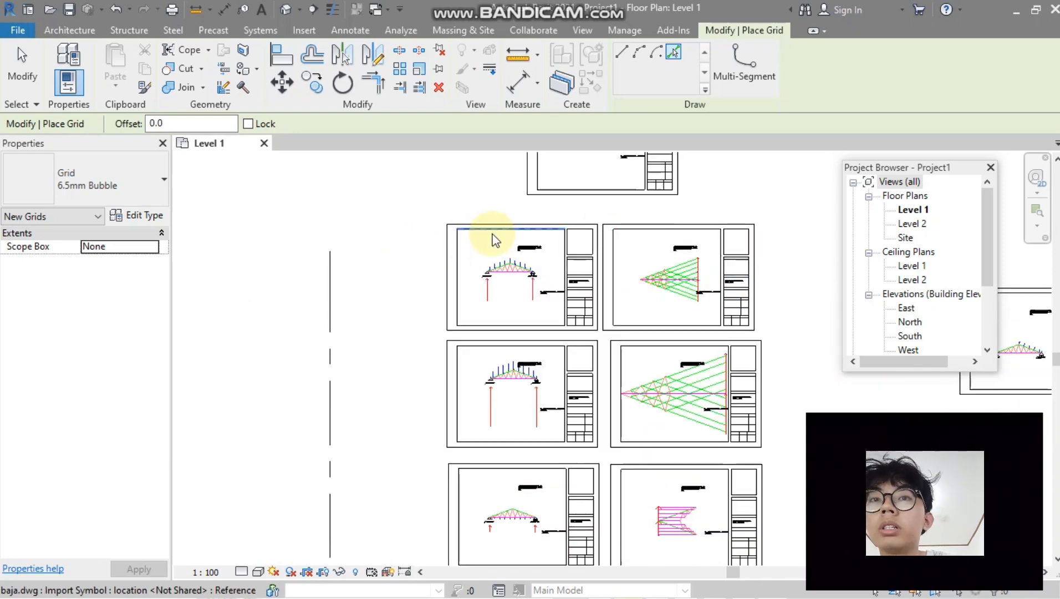
pyautogui.scroll(4, 495, 239)
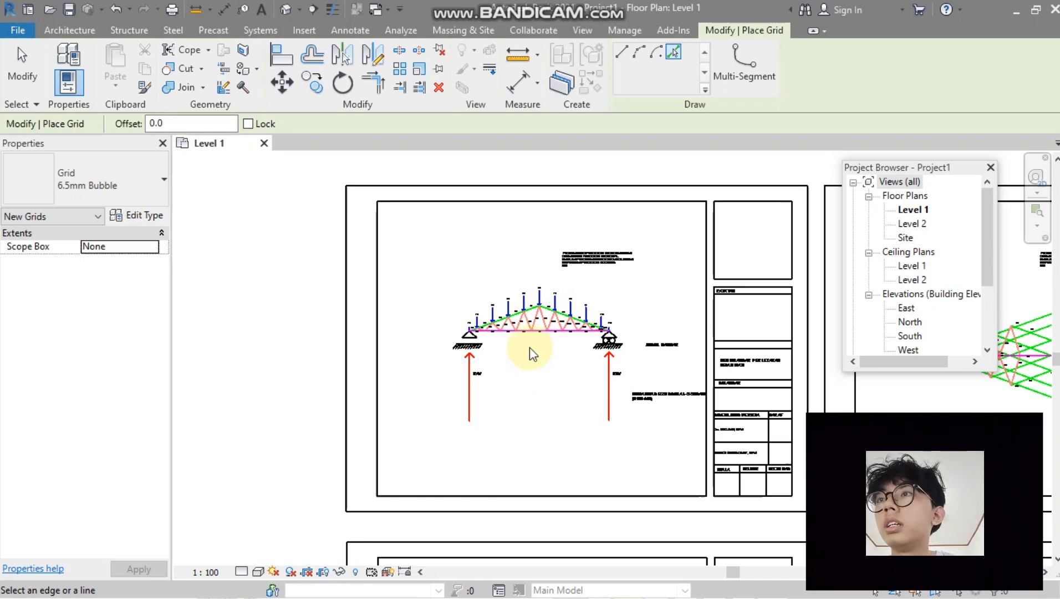
pyautogui.scroll(2, 530, 350)
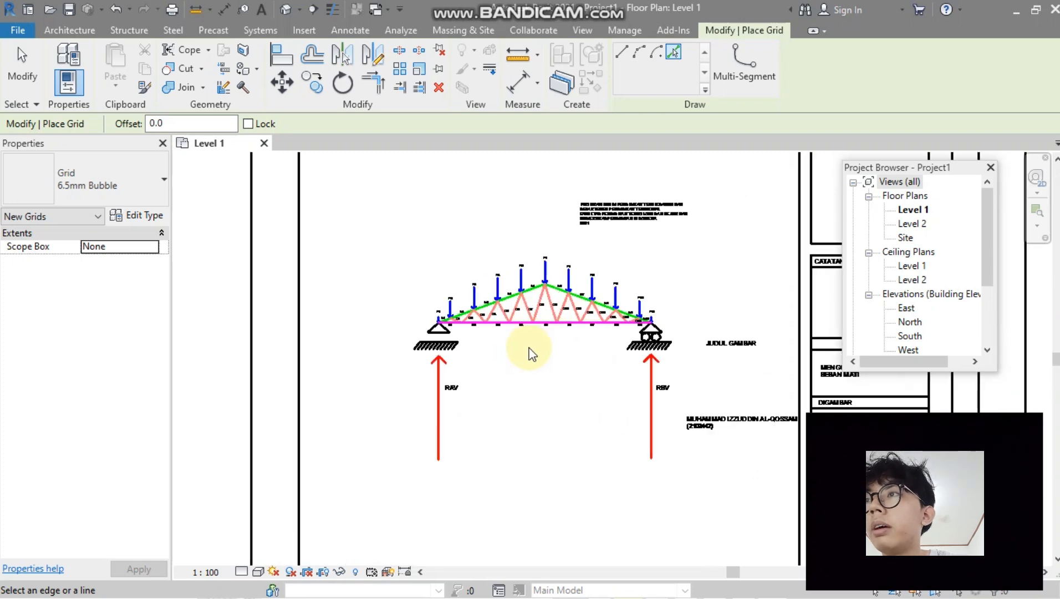
pyautogui.scroll(2, 498, 245)
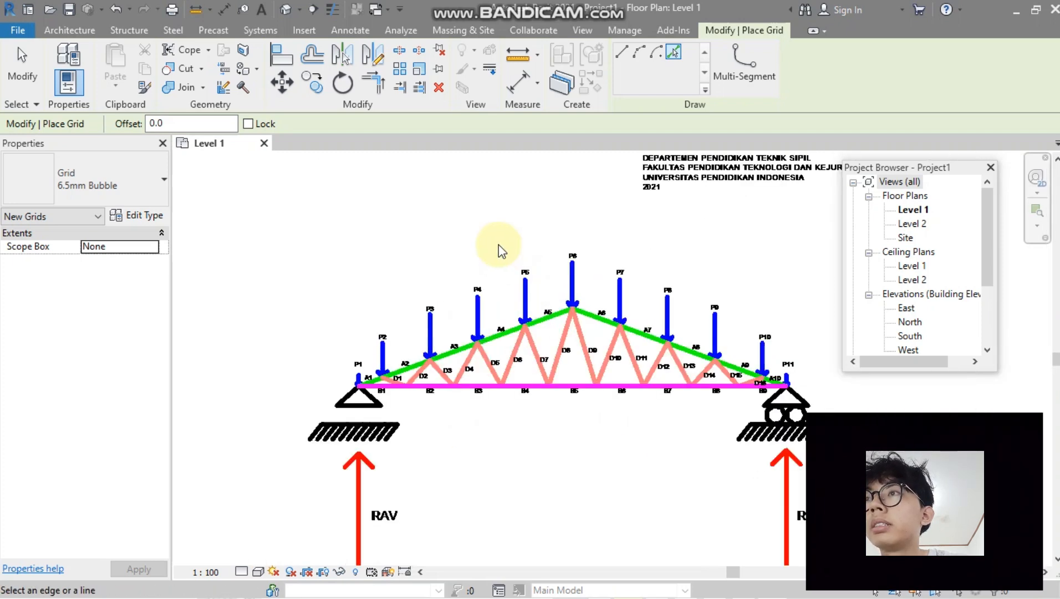
pyautogui.scroll(3, 498, 244)
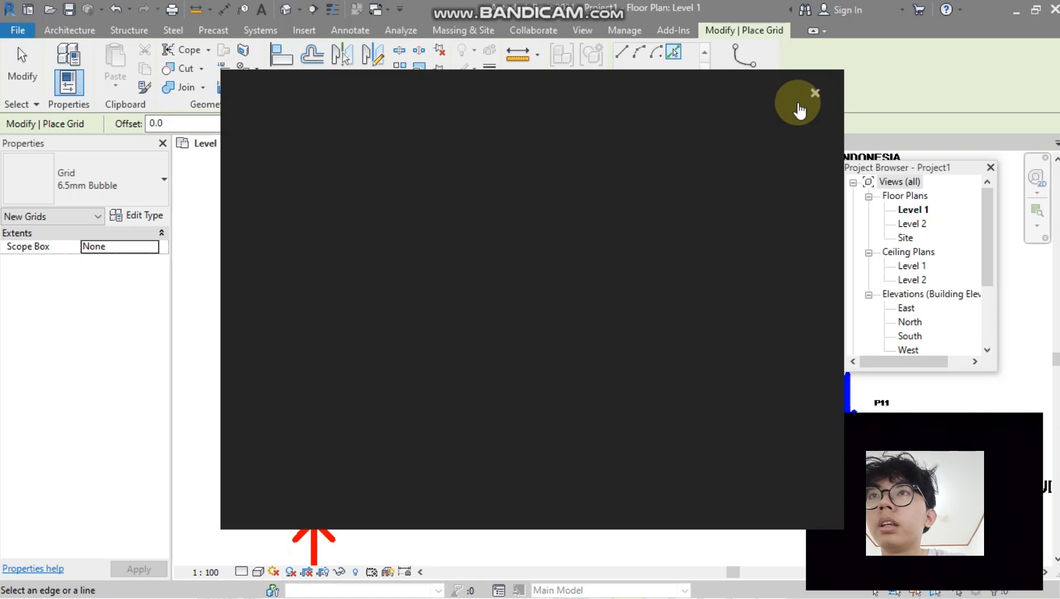
pyautogui.click(815, 94)
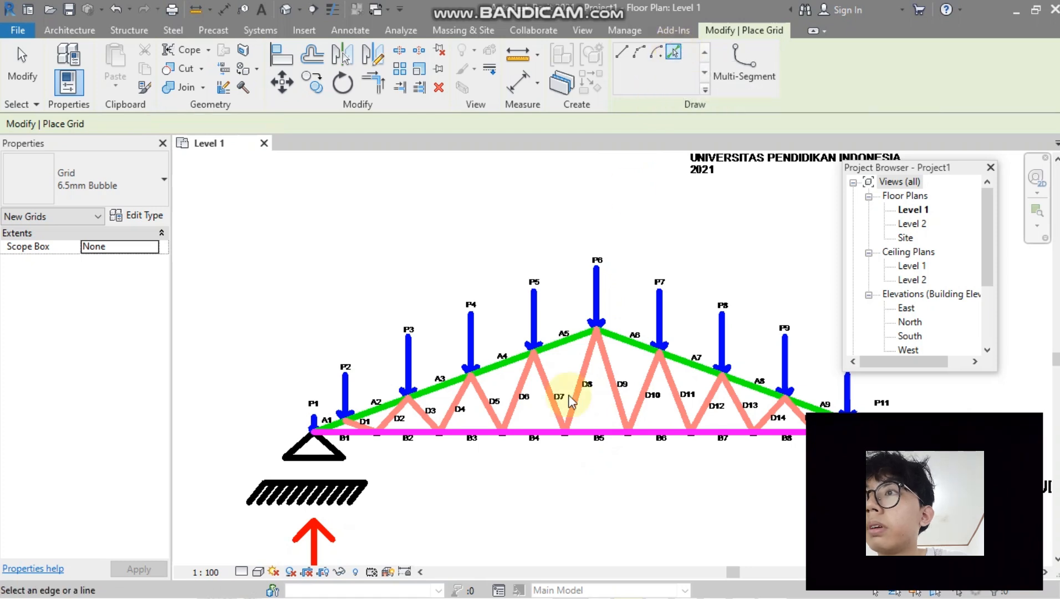
pyautogui.click(570, 432)
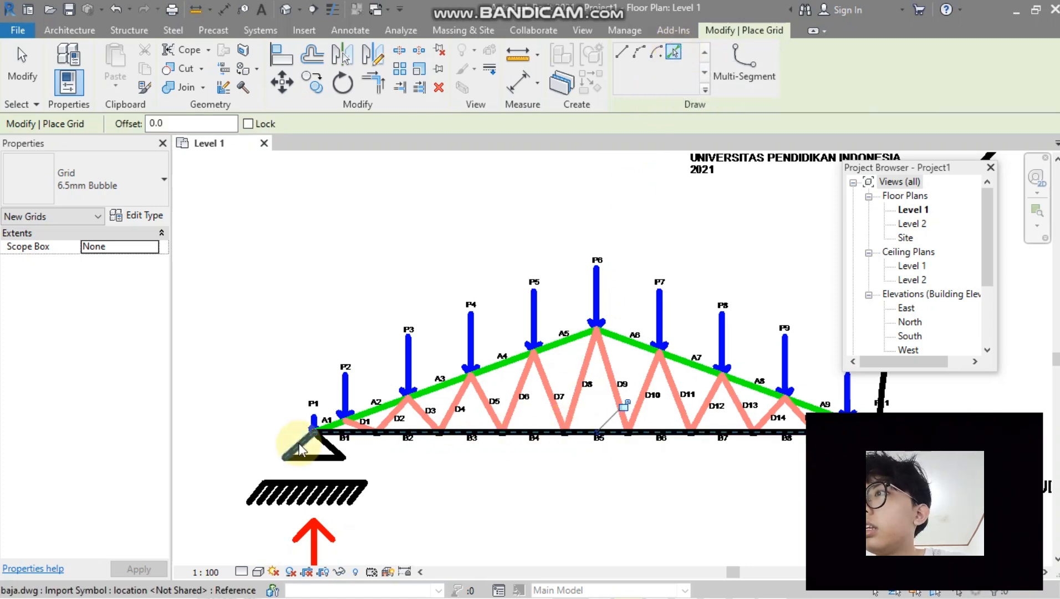
# Stretch the picked chord grid's west end horizontally slightly past the truss's left support.
pyautogui.scroll(2, 313, 431)
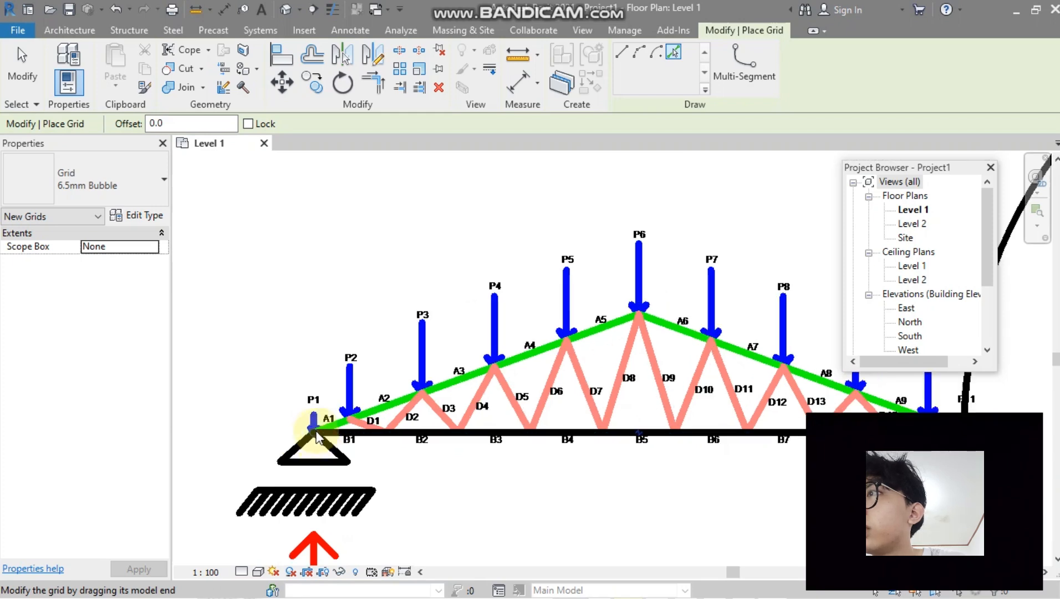
pyautogui.moveTo(314, 431); pyautogui.dragTo(287, 287)
pyautogui.click(286, 433)
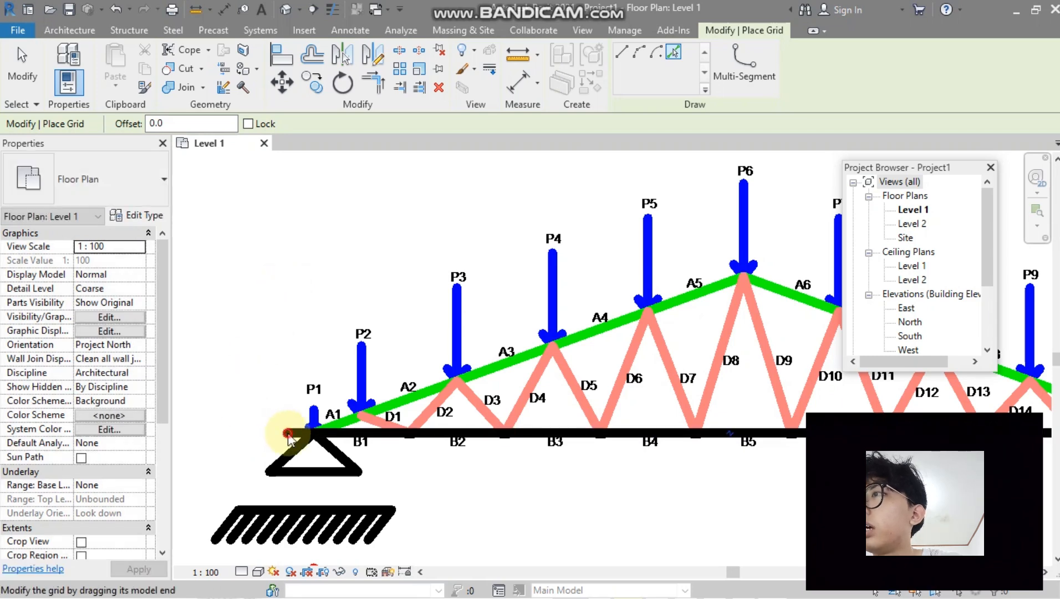
# Create a vertical grid by picking the P1 load arrow line above the truss's left support.
pyautogui.click(311, 432)
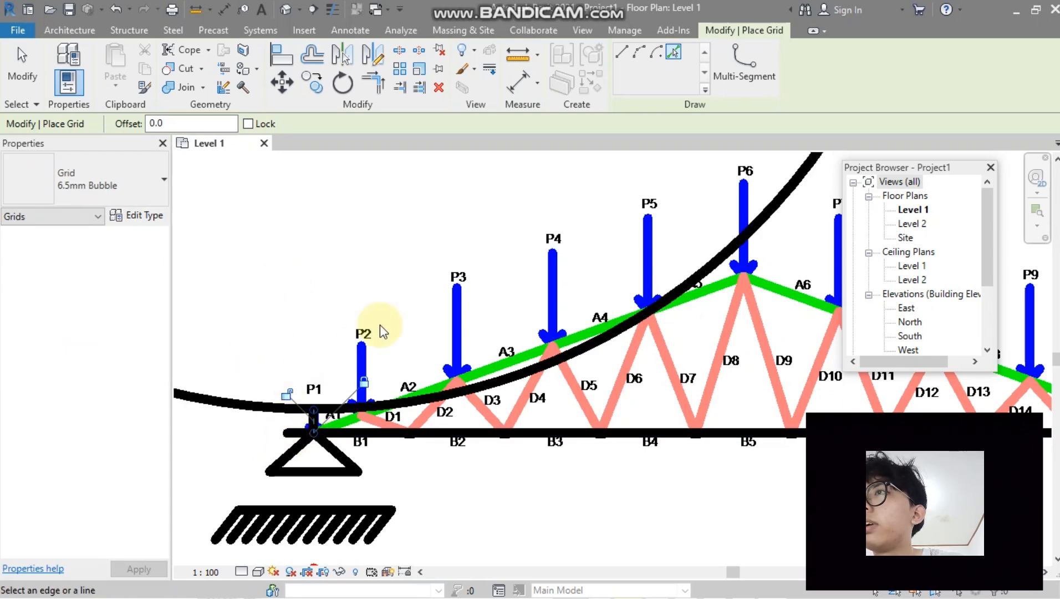
pyautogui.scroll(-3, 379, 332)
pyautogui.scroll(-4, 378, 332)
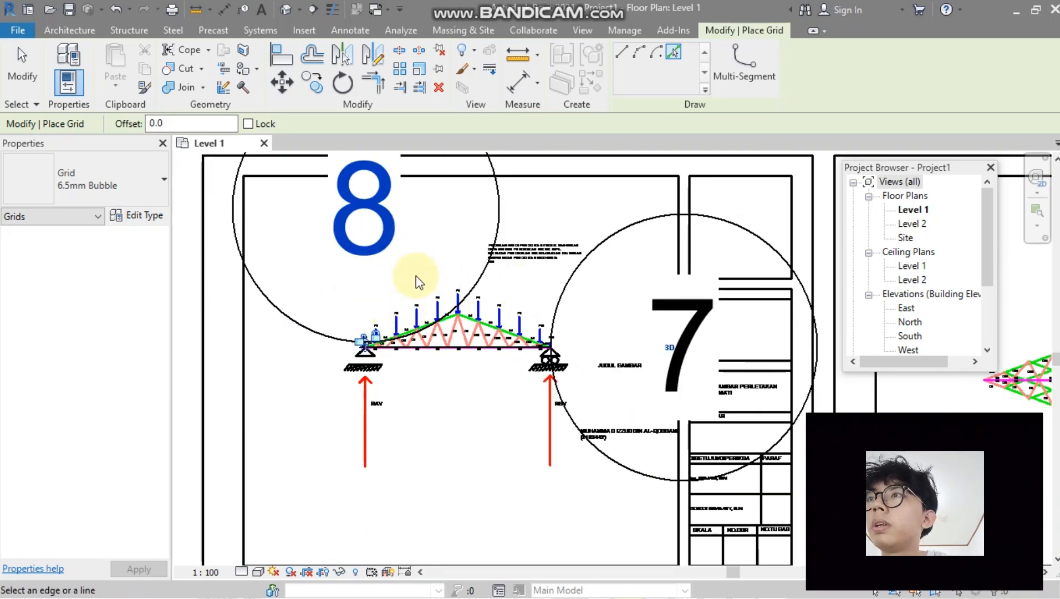
pyautogui.scroll(-2, 438, 290)
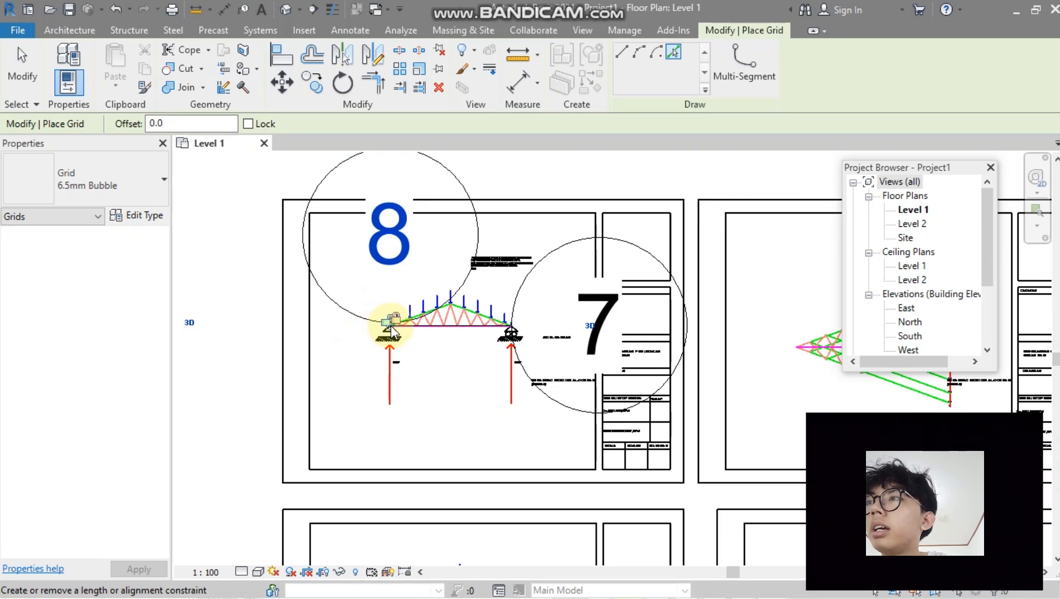
# Examine the picked grids on the truss and the linked drawing sheets beside the earlier grids, and end the grid command.
pyautogui.scroll(5, 387, 327)
pyautogui.scroll(3, 394, 341)
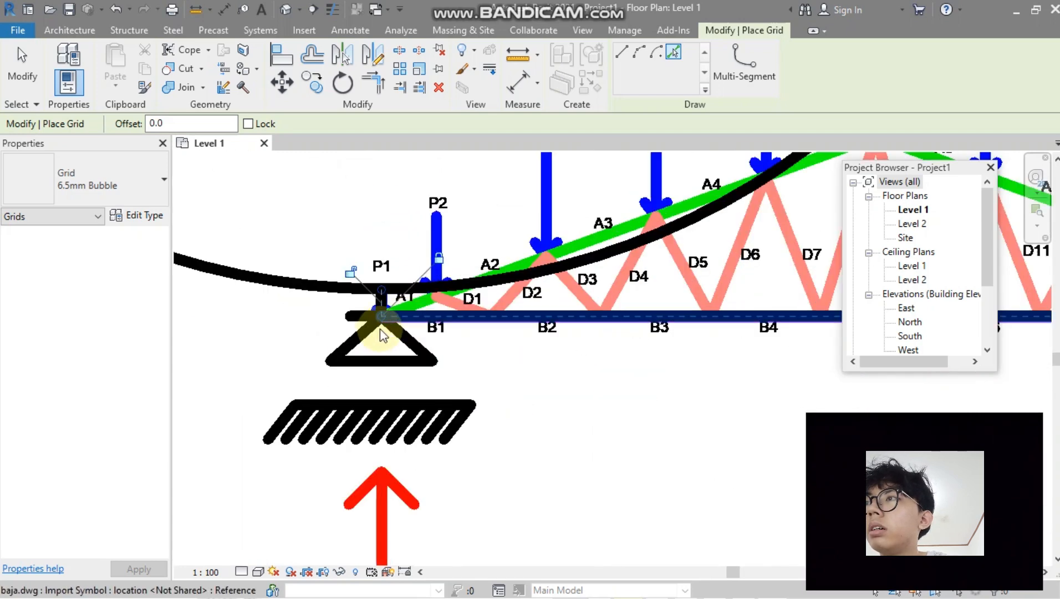
pyautogui.scroll(-4, 413, 319)
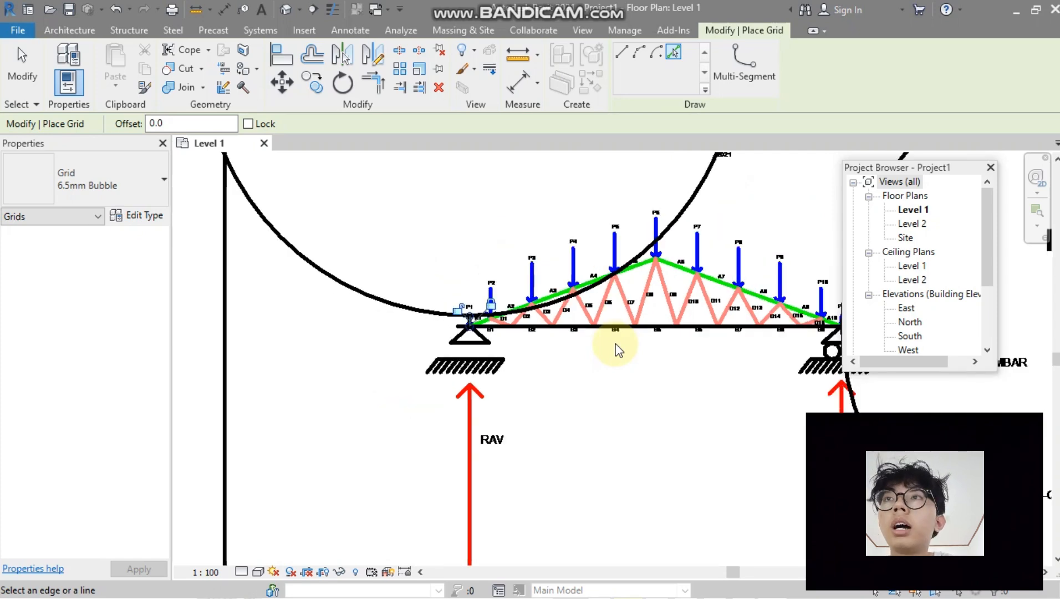
pyautogui.scroll(-1, 620, 349)
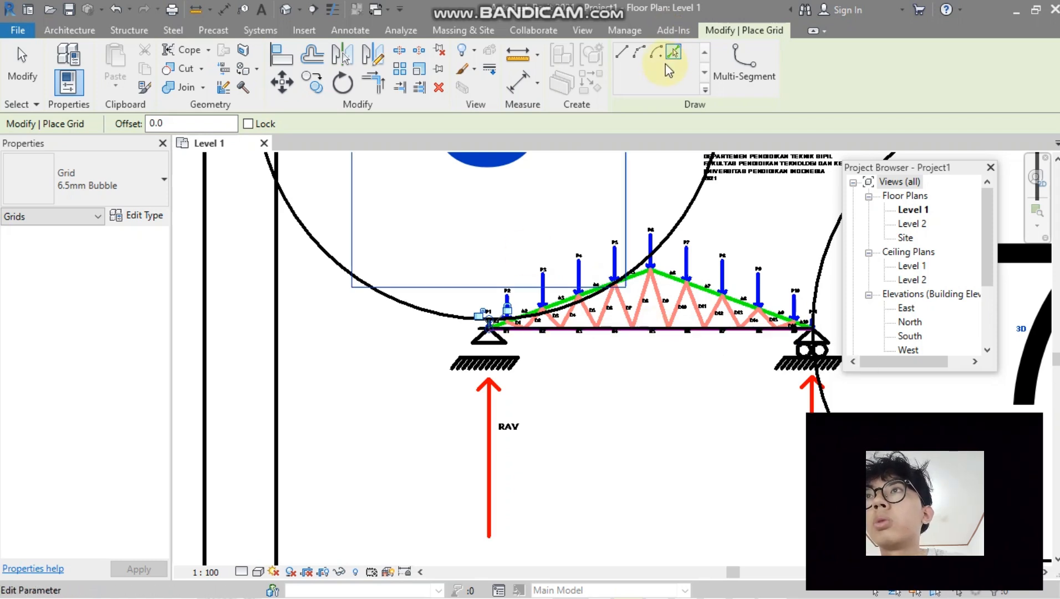
pyautogui.click(674, 53)
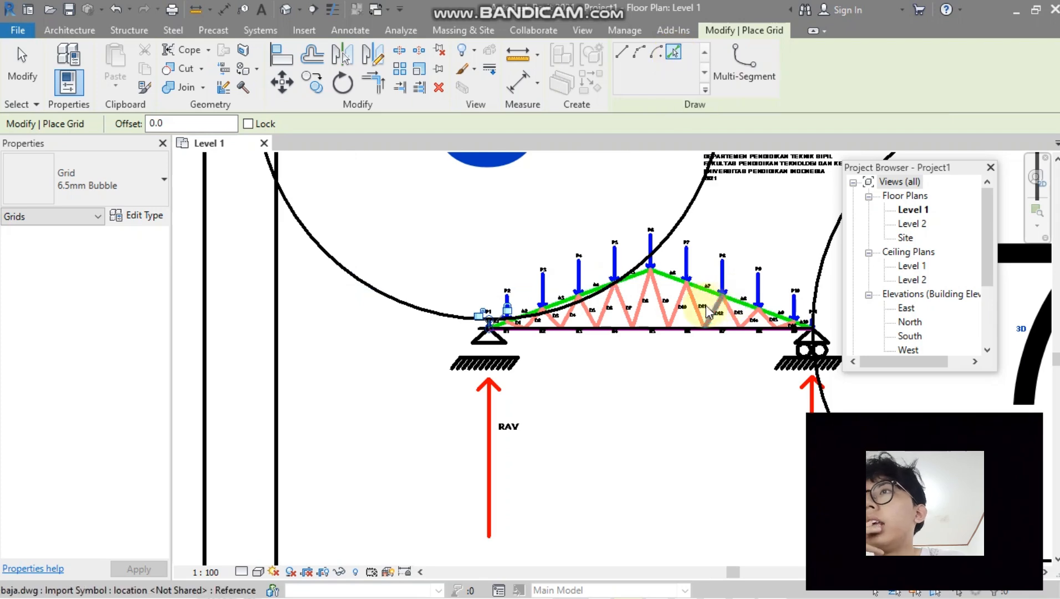
pyautogui.scroll(-5, 702, 310)
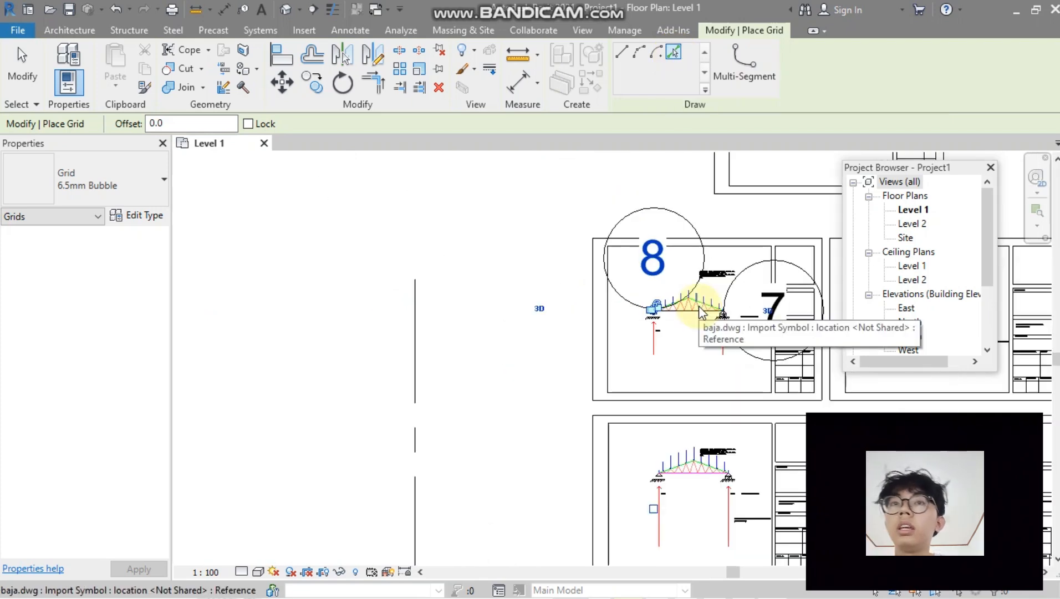
pyautogui.scroll(-5, 701, 312)
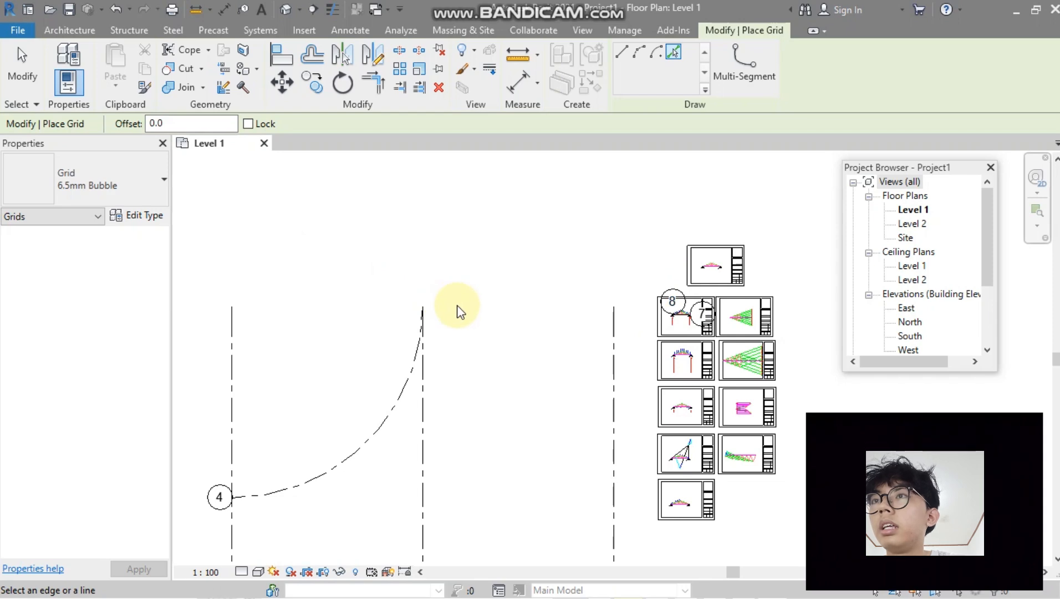
pyautogui.scroll(-2, 562, 296)
pyautogui.moveTo(554, 343); pyautogui.dragTo(712, 303, button='middle')
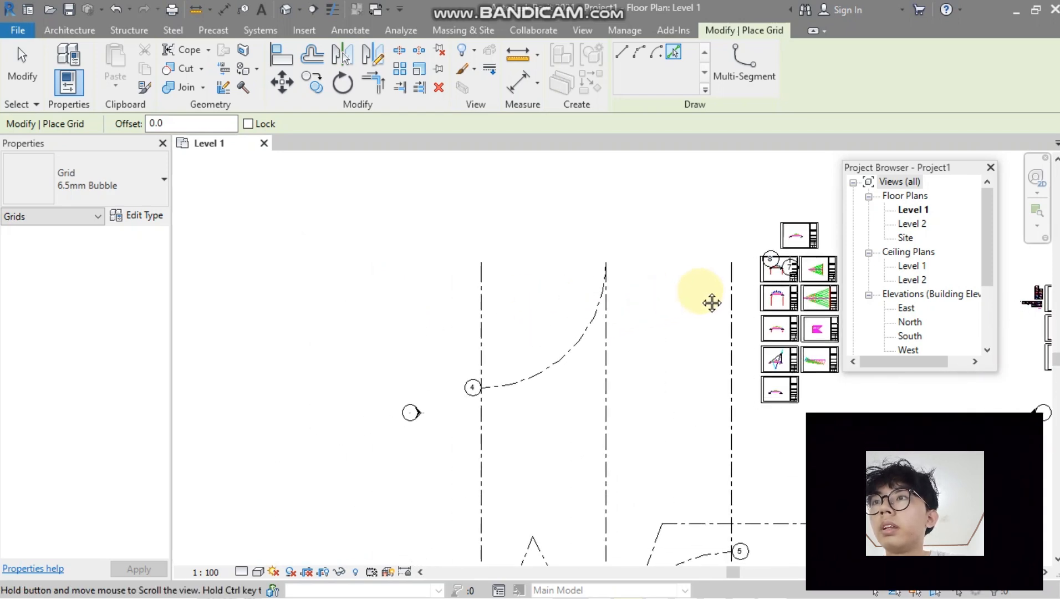
pyautogui.scroll(-3, 712, 303)
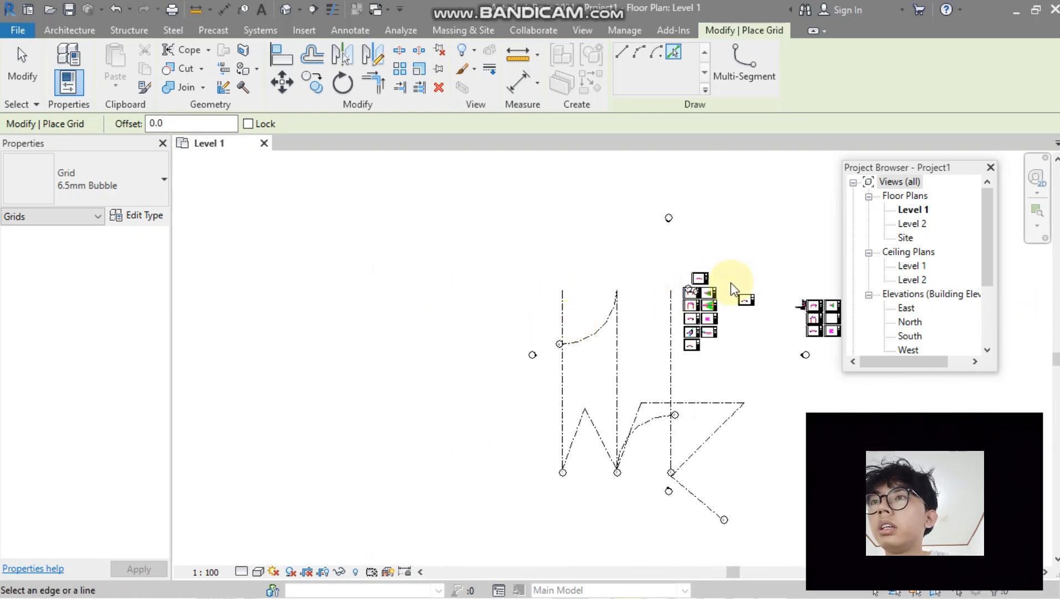
pyautogui.moveTo(733, 320); pyautogui.dragTo(469, 334, button='middle')
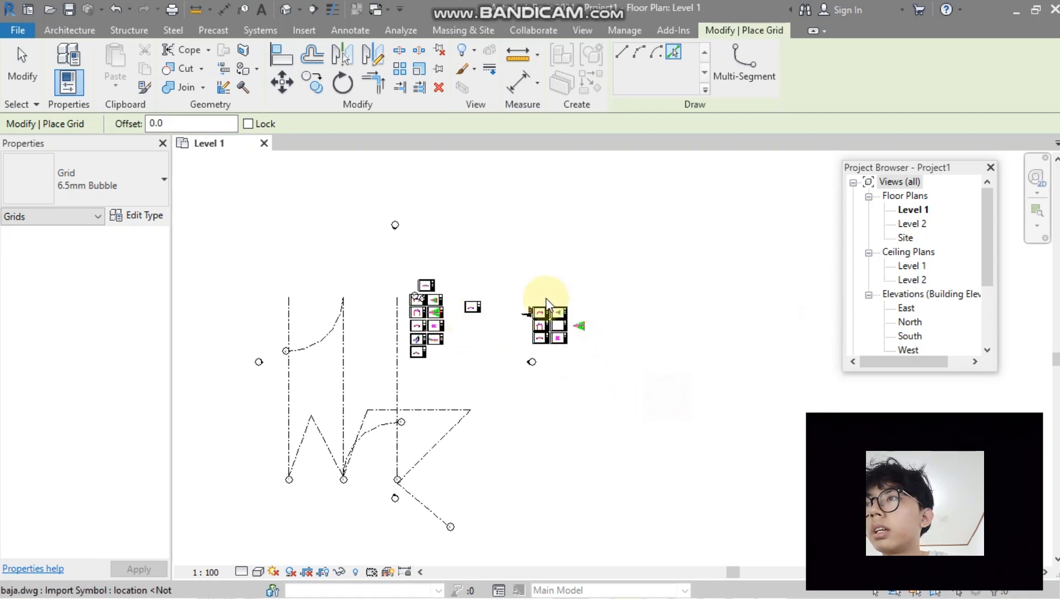
pyautogui.press('Escape')
pyautogui.press('Escape')
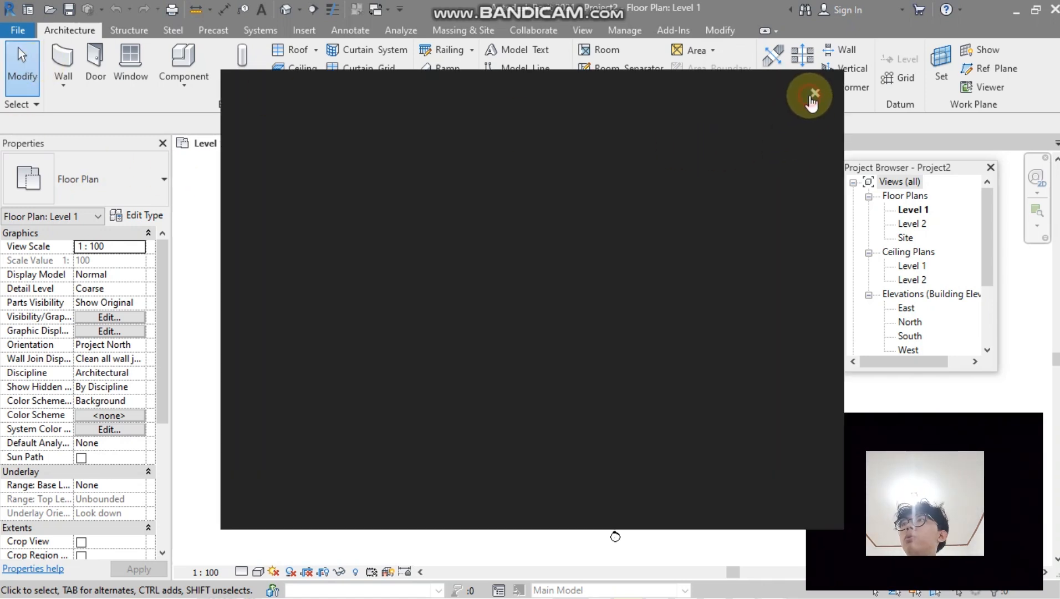
# Draw a closed rectangle of Generic - 200mm walls between the elevation markers on Level 1, about 29 m by 24 m.
pyautogui.click(813, 97)
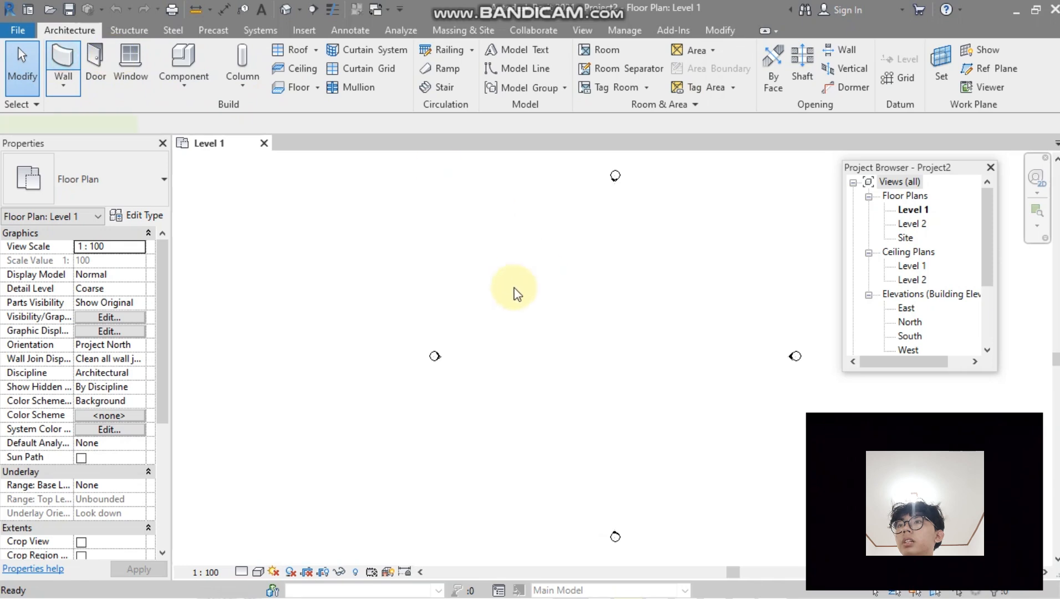
pyautogui.press('w')
pyautogui.press('a')
pyautogui.click(507, 270)
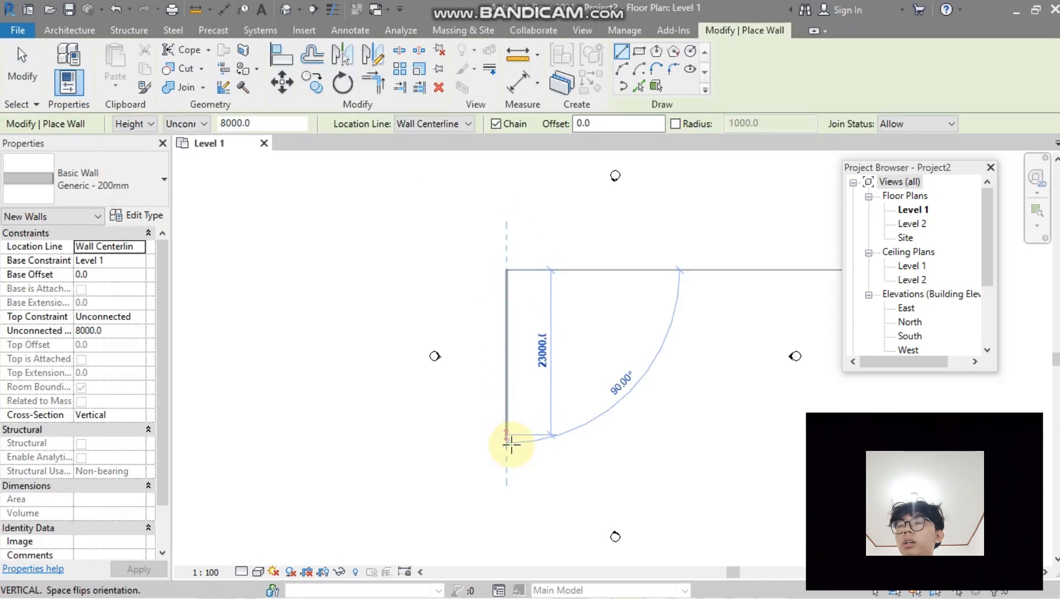
pyautogui.click(506, 442)
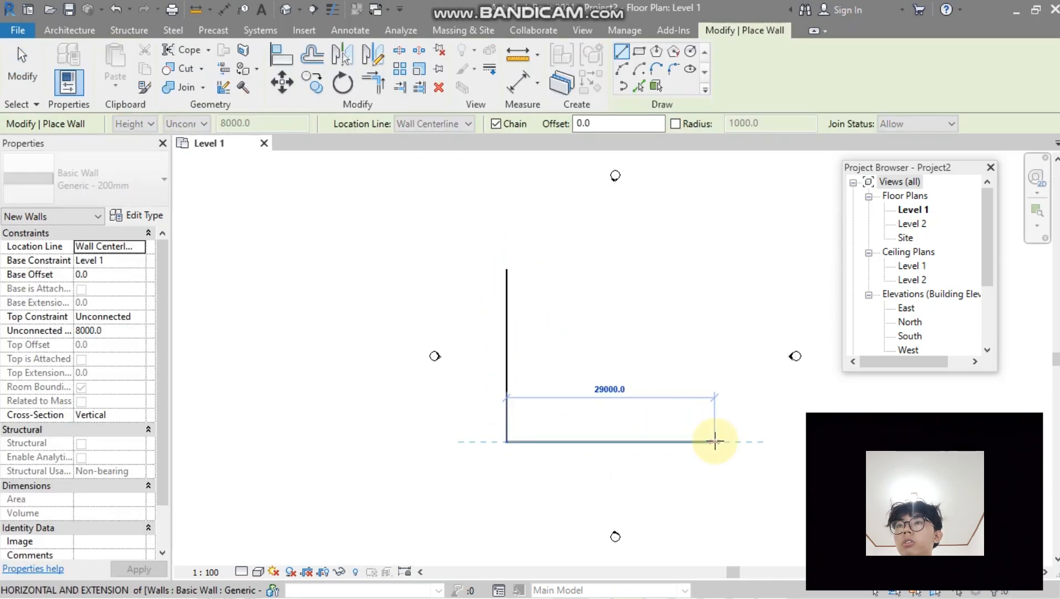
pyautogui.click(715, 442)
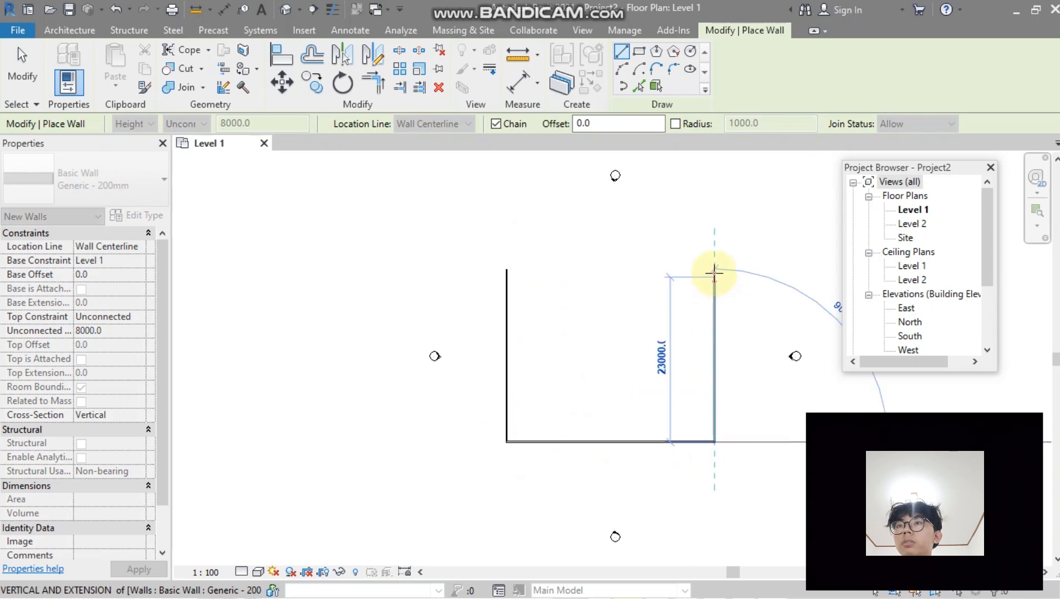
pyautogui.click(715, 270)
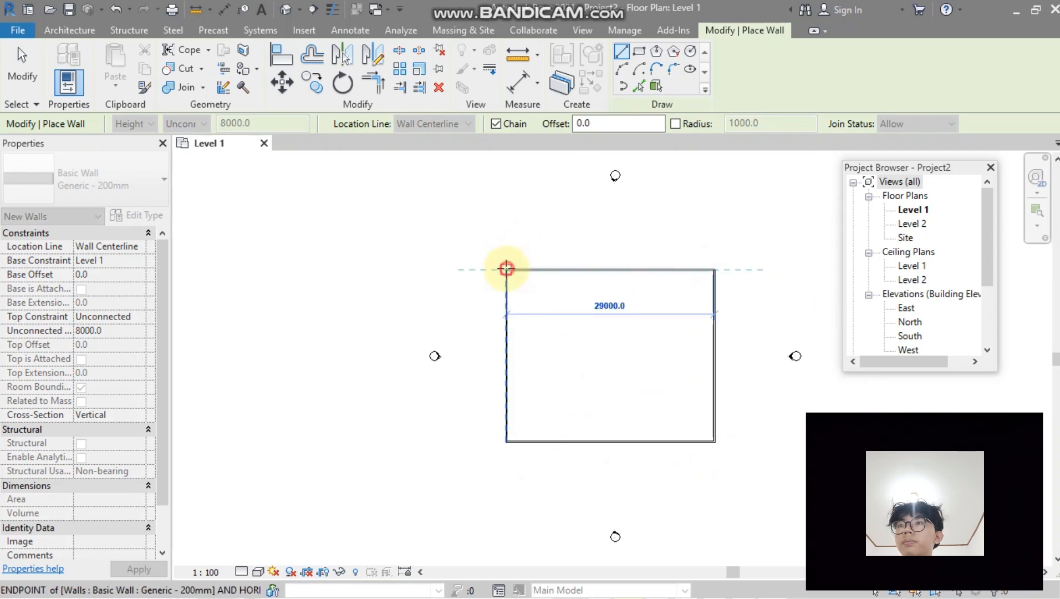
pyautogui.click(506, 270)
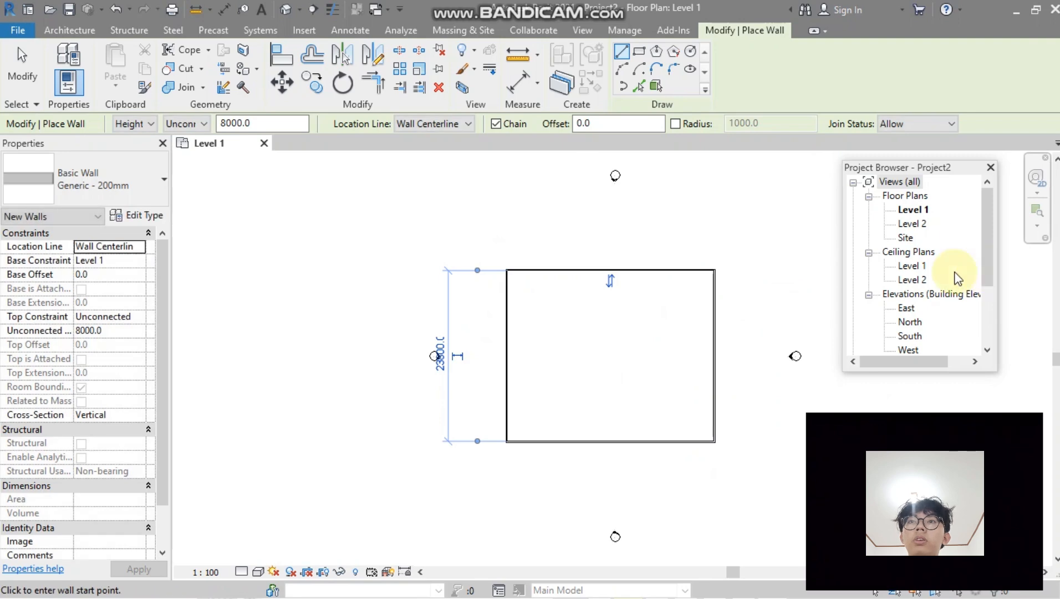
pyautogui.scroll(-1, 905, 277)
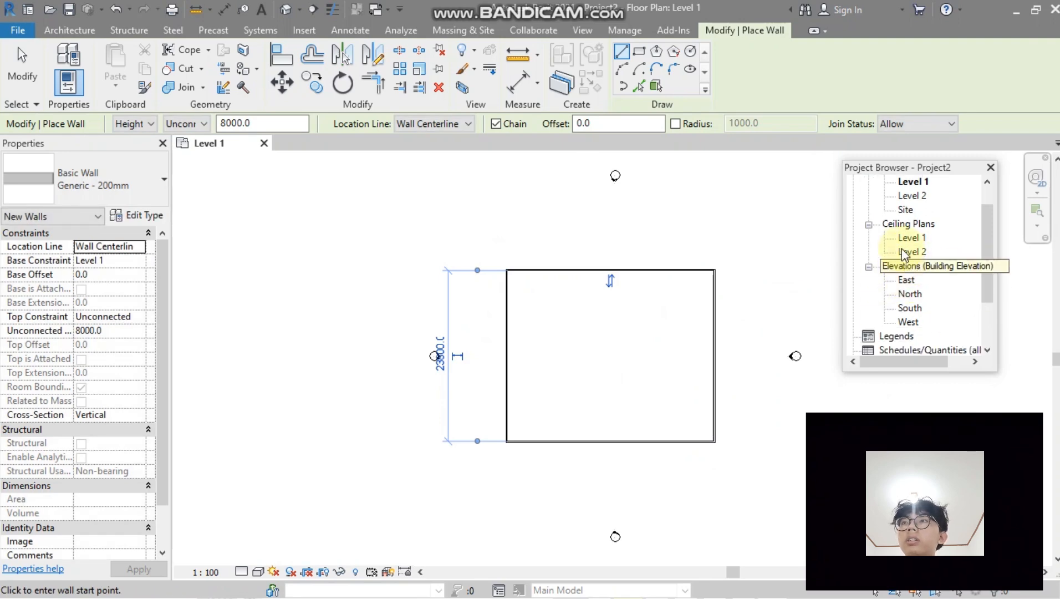
pyautogui.scroll(-1, 901, 218)
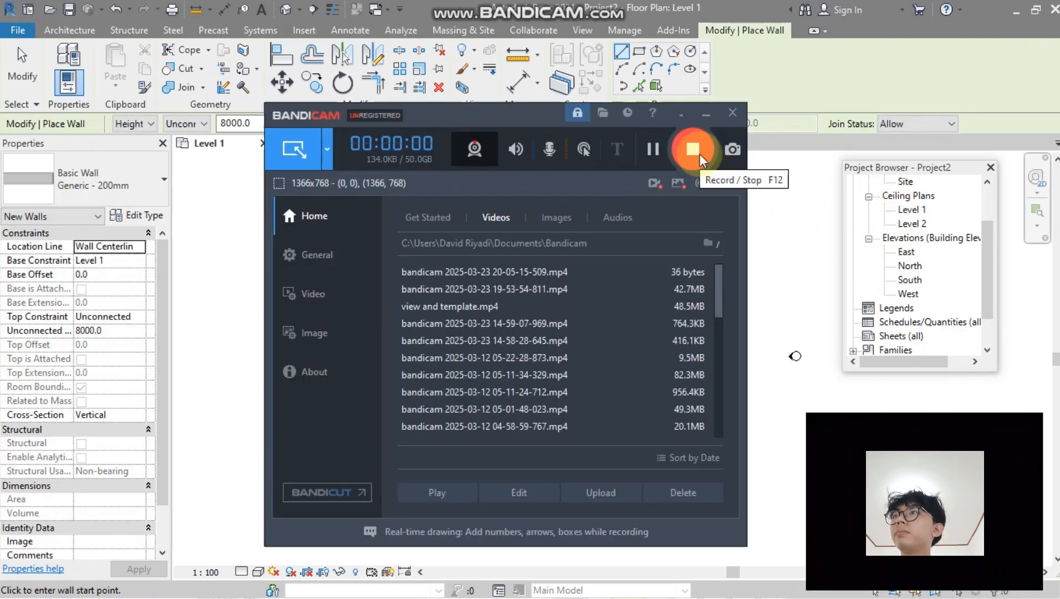
pyautogui.click(707, 115)
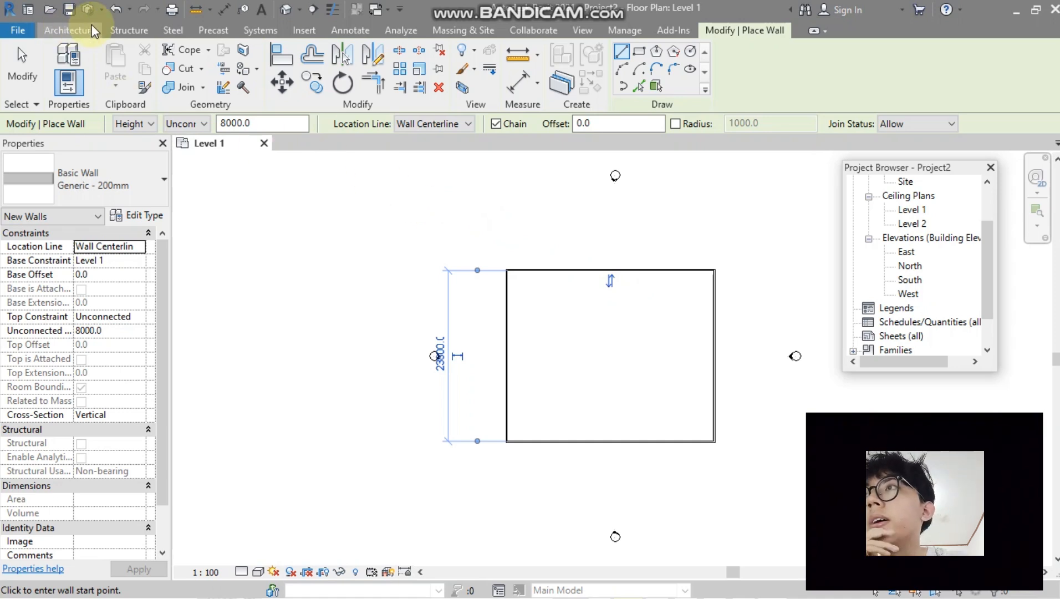
# Create the default 3D view of the walls and expand the 3D Views branch of the project views.
pyautogui.click(582, 30)
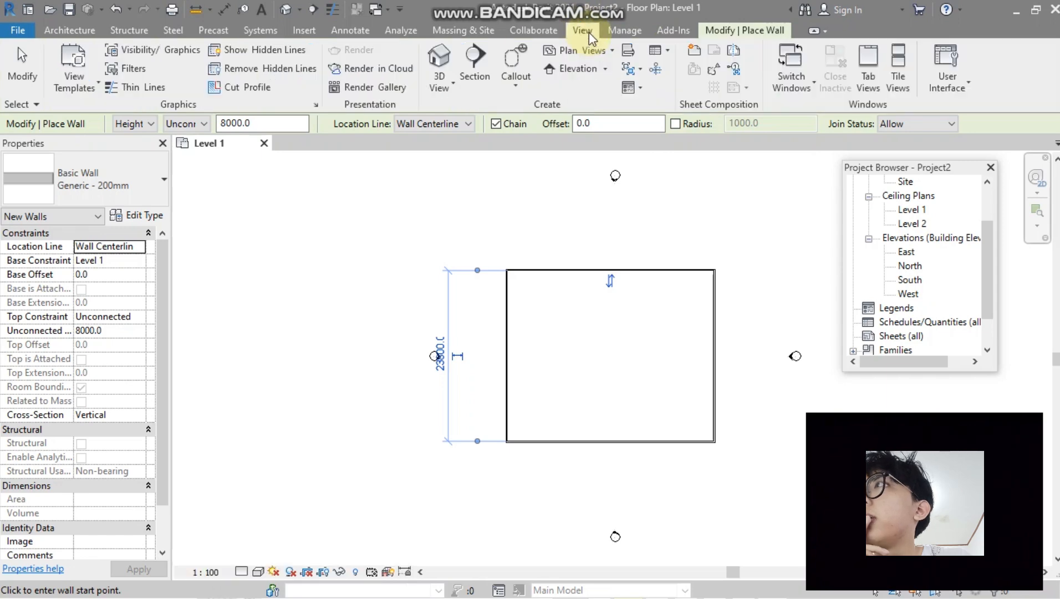
pyautogui.click(443, 82)
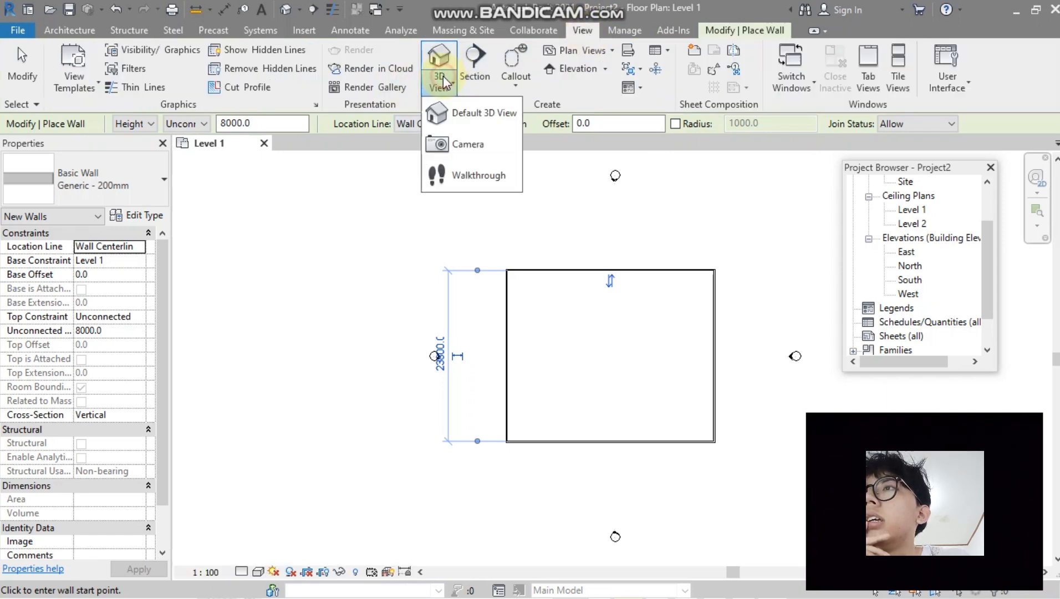
pyautogui.click(445, 57)
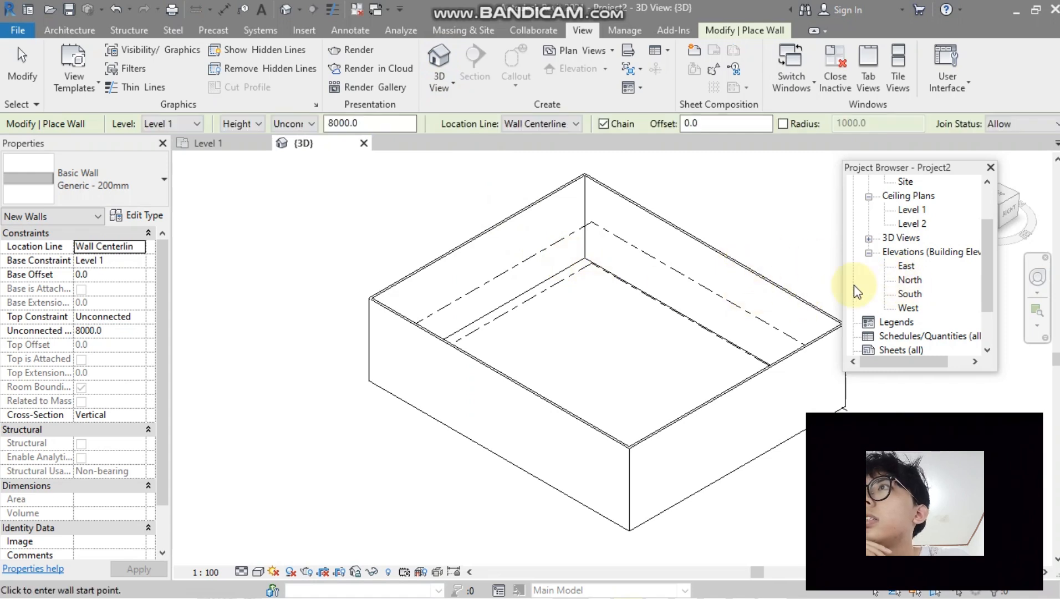
pyautogui.click(869, 238)
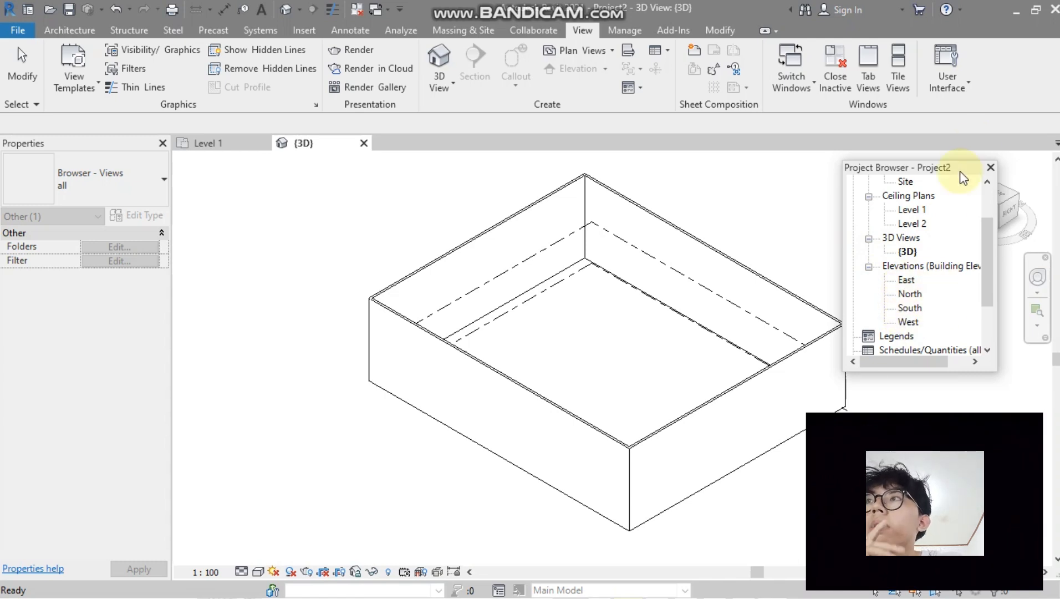
# Open the East building elevation with the full wall face and both level heads in view.
pyautogui.click(906, 280)
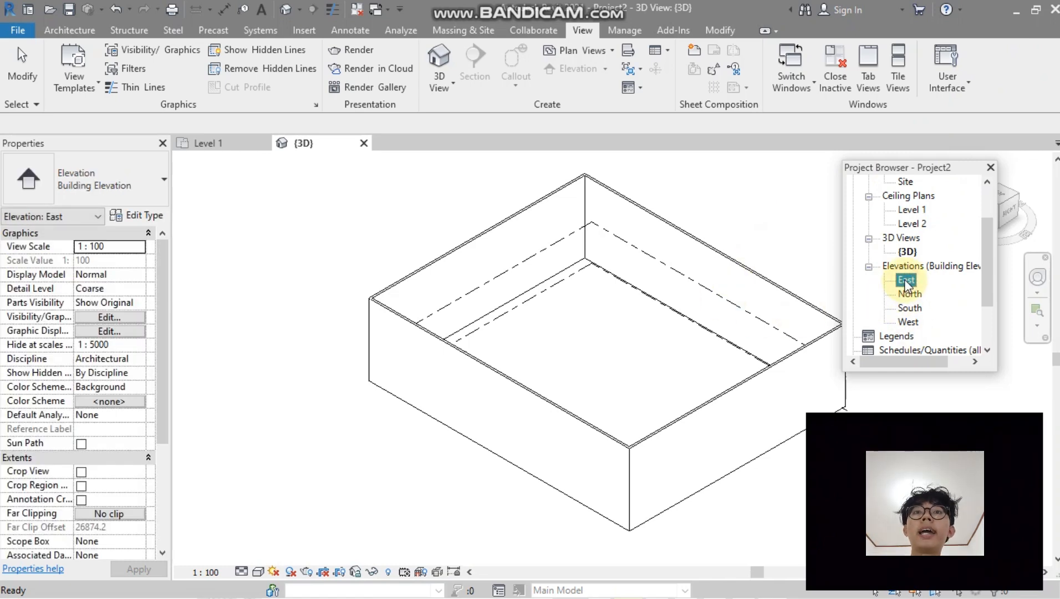
pyautogui.doubleClick(906, 281)
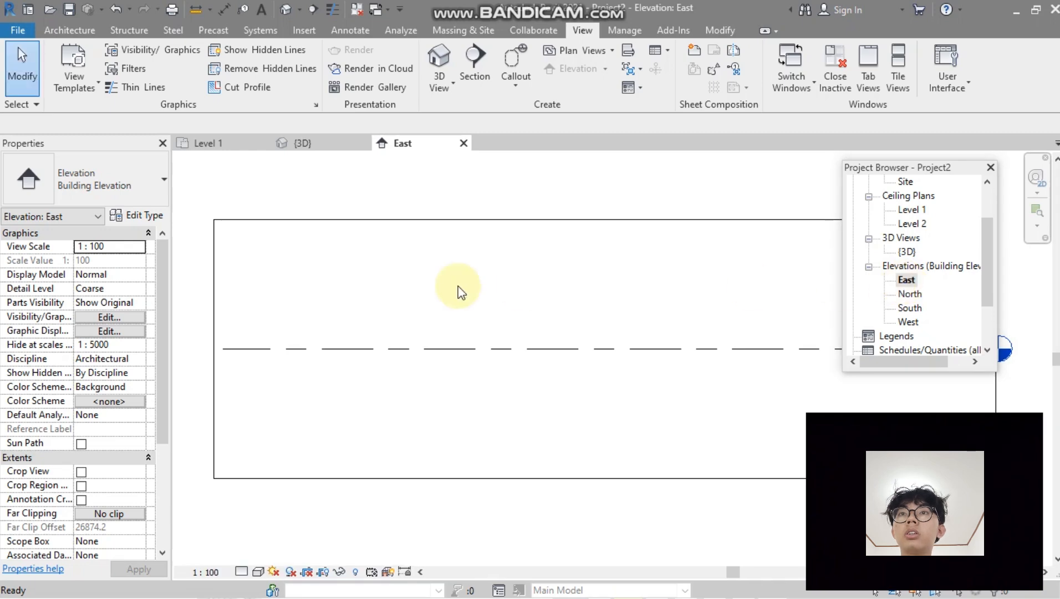
pyautogui.scroll(-2, 341, 353)
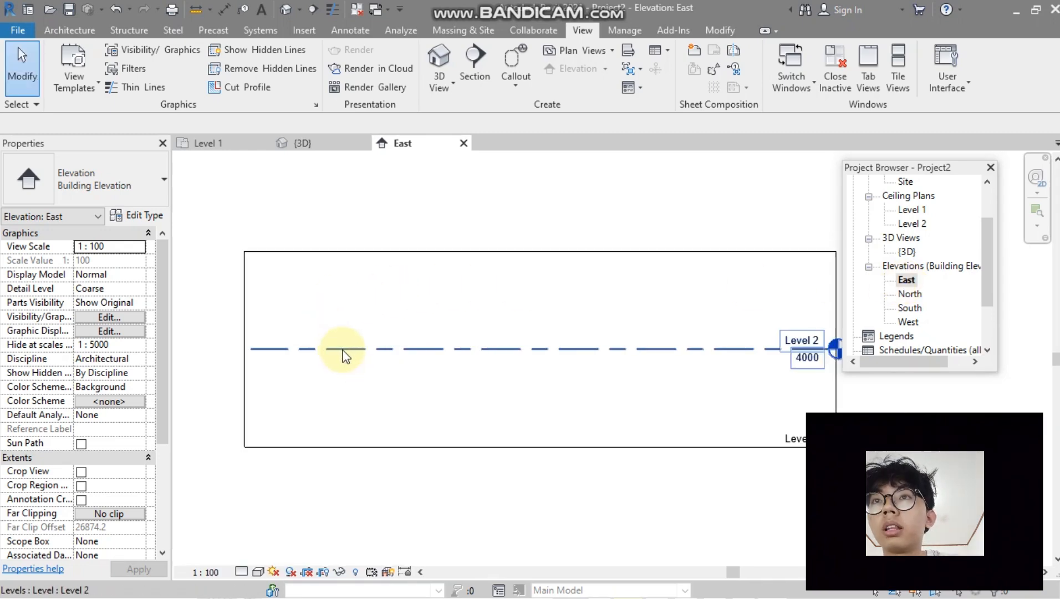
pyautogui.scroll(-1, 481, 348)
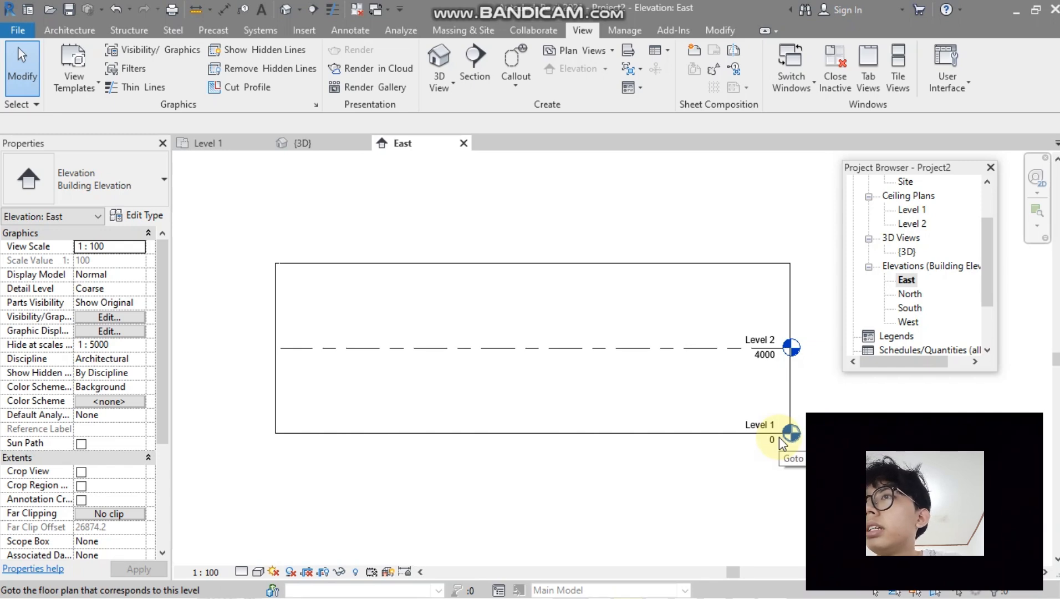
pyautogui.click(689, 351)
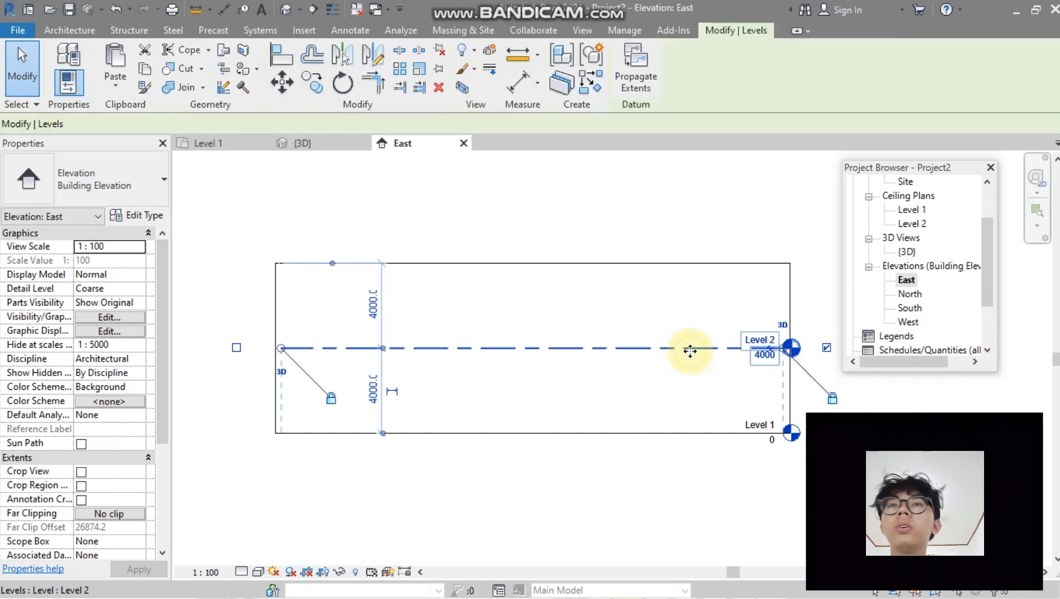
pyautogui.click(774, 358)
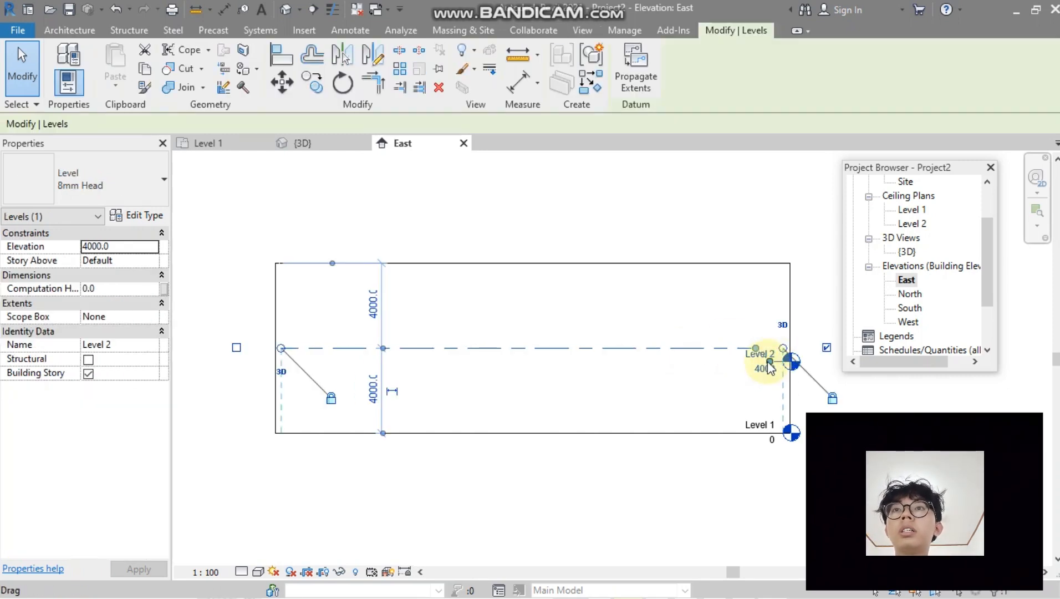
pyautogui.hotkey('ctrl', 'z')
pyautogui.doubleClick(769, 358)
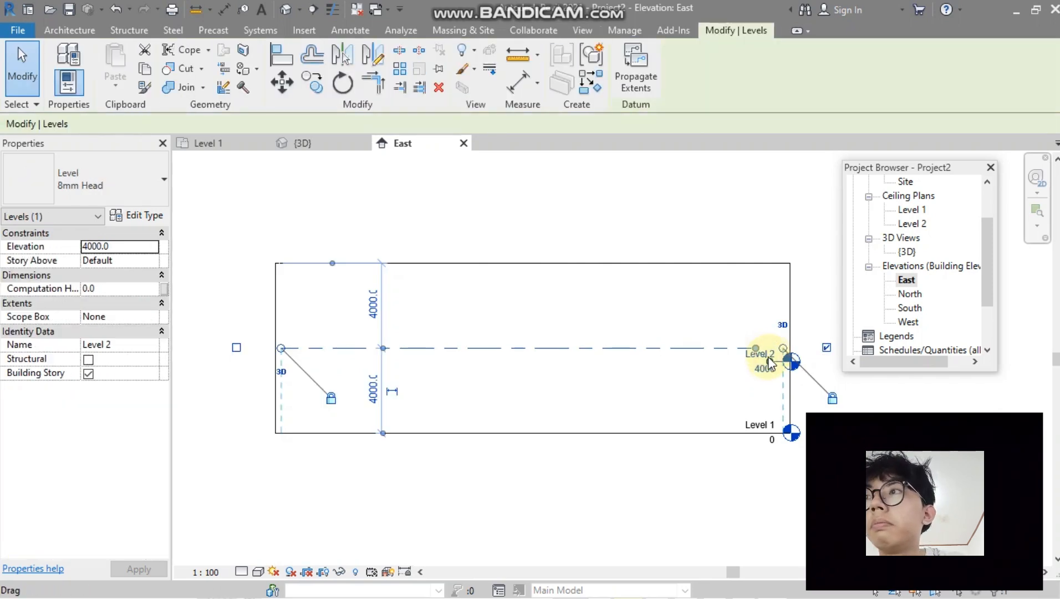
pyautogui.hotkey('ctrl', 'z')
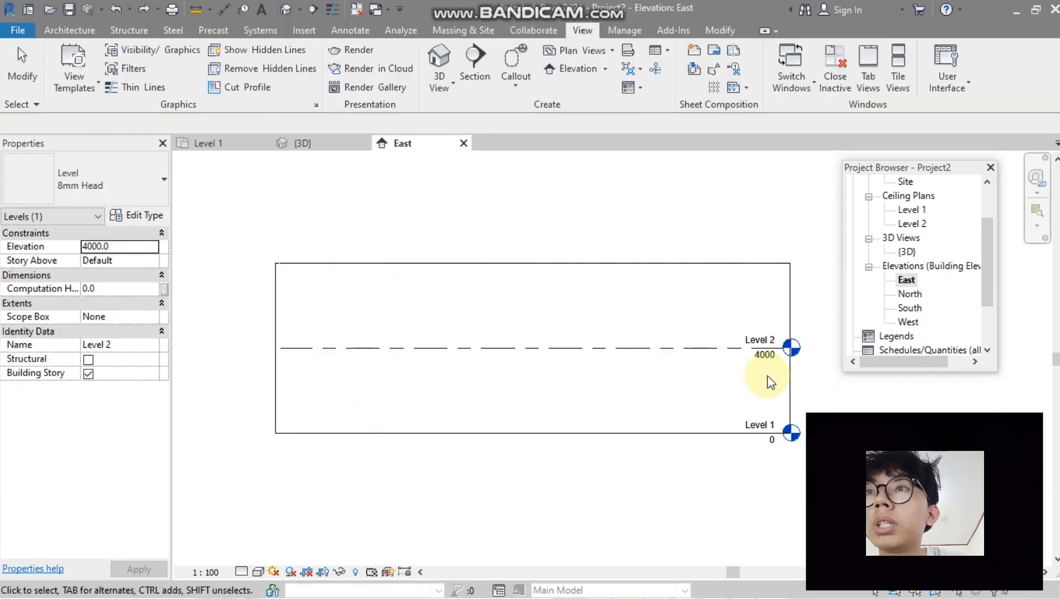
# Set the elevation of Level 2 to 5000 mm.
pyautogui.click(763, 345)
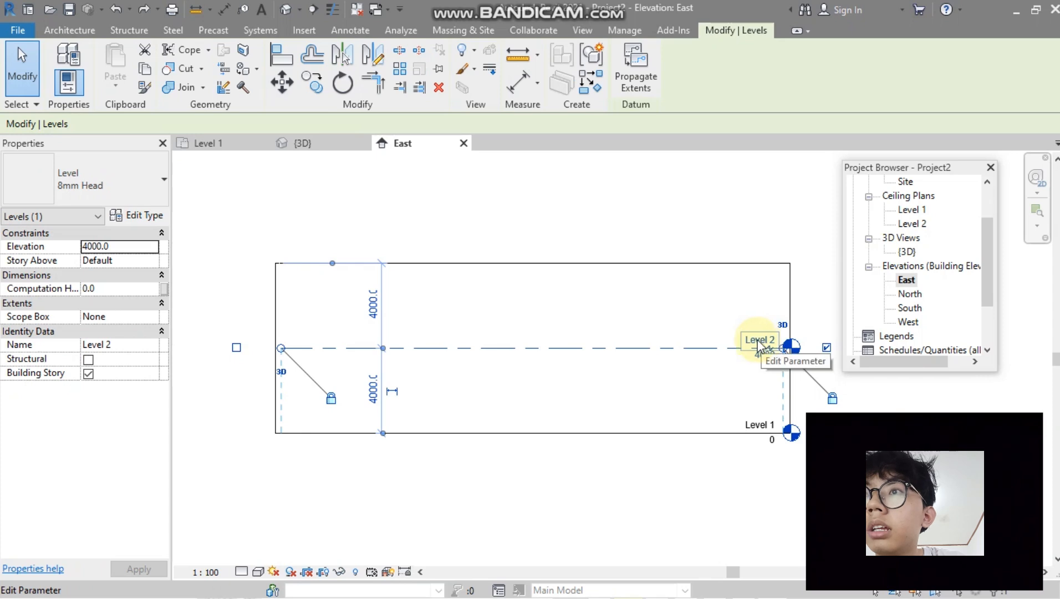
pyautogui.click(124, 248)
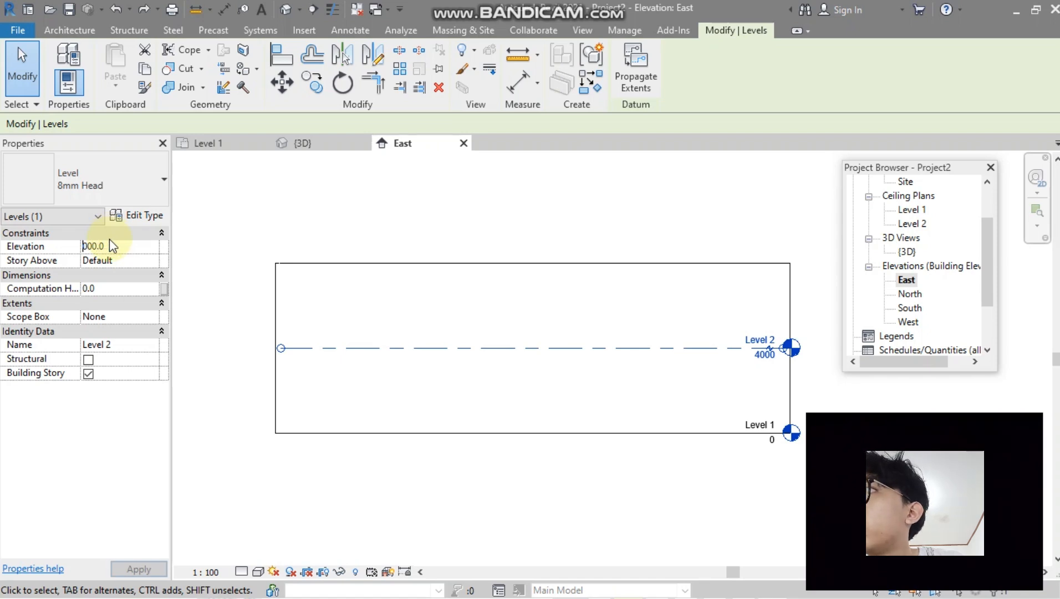
pyautogui.write('5')
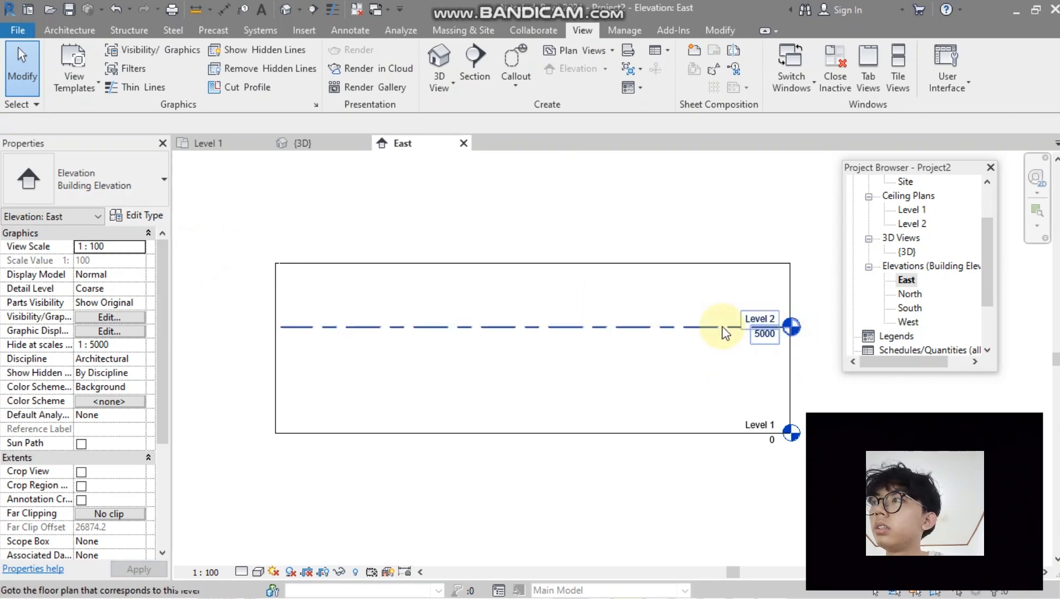
pyautogui.click(699, 326)
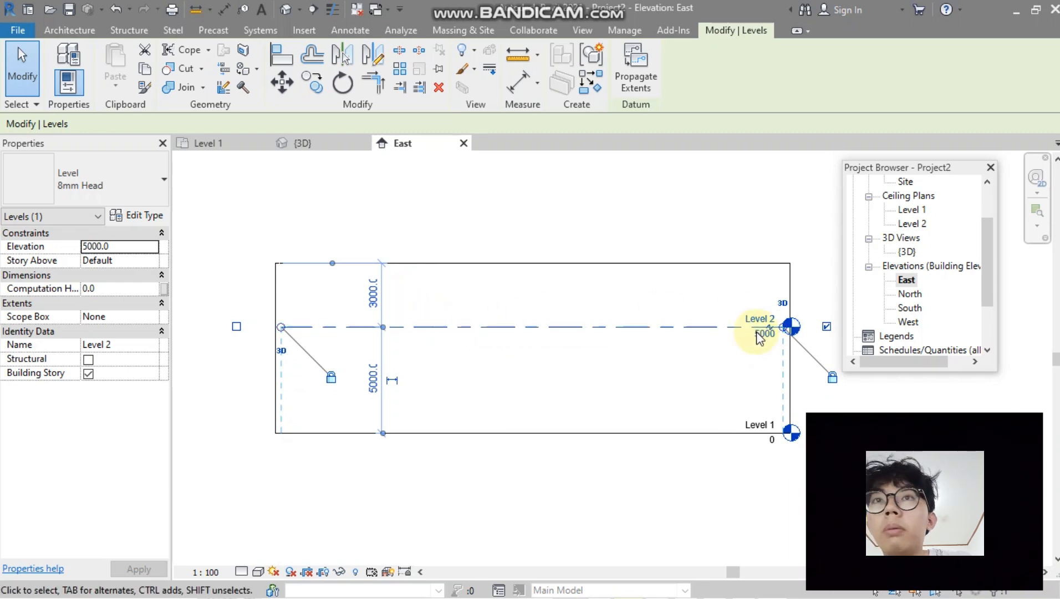
pyautogui.rightClick(528, 326)
pyautogui.click(486, 323)
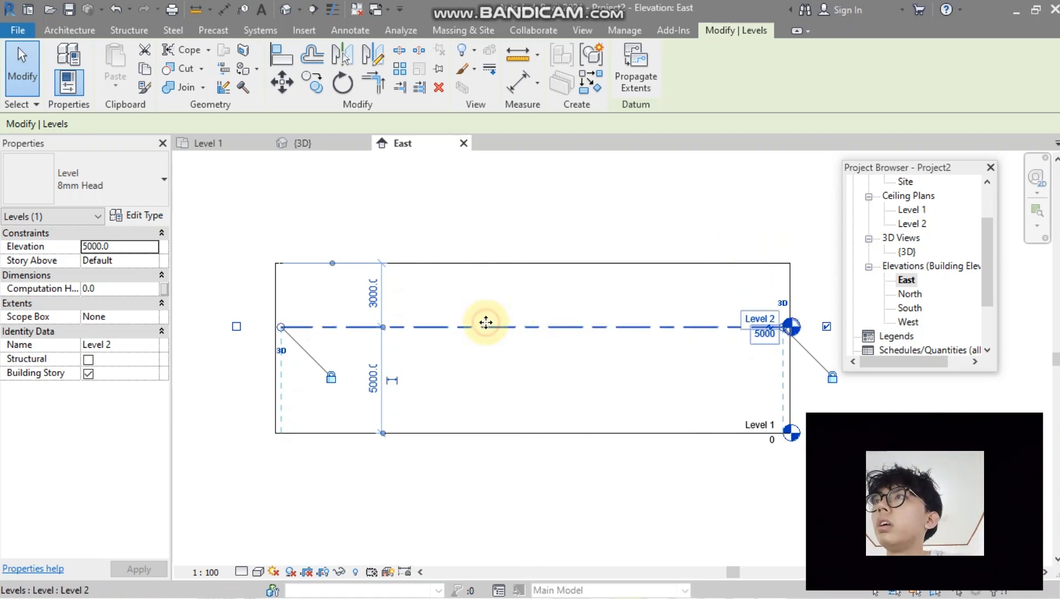
pyautogui.hotkey('ctrl', 'c')
pyautogui.hotkey('ctrl', 'v')
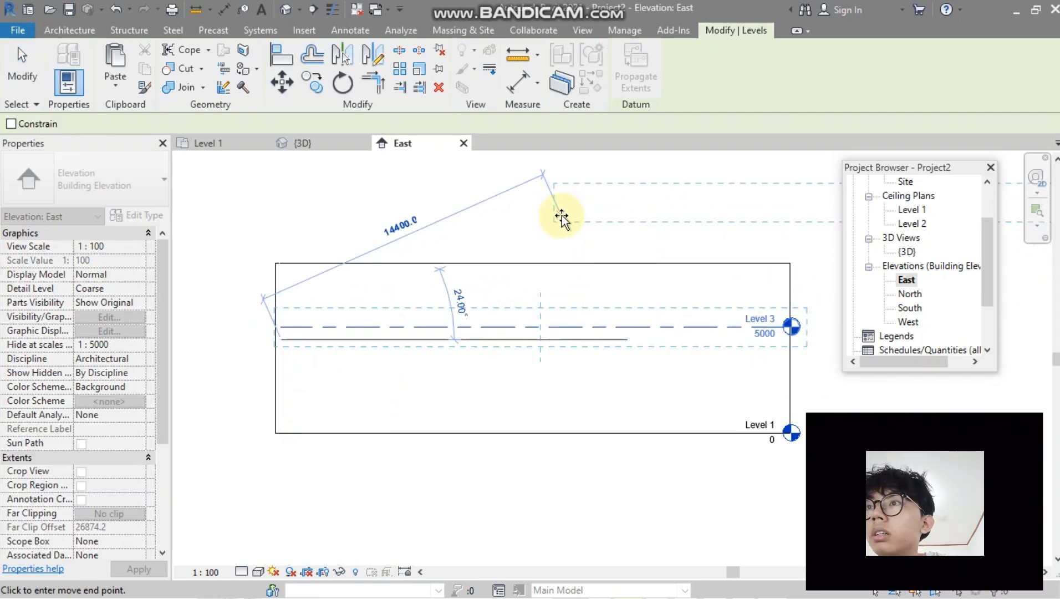
pyautogui.press('Escape')
pyautogui.click(724, 328)
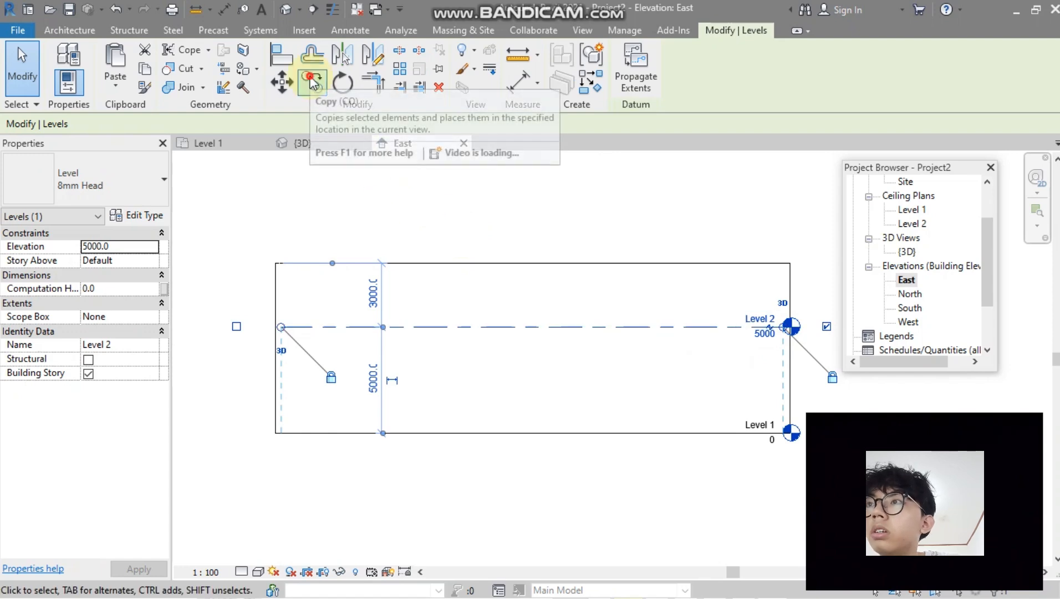
pyautogui.click(310, 76)
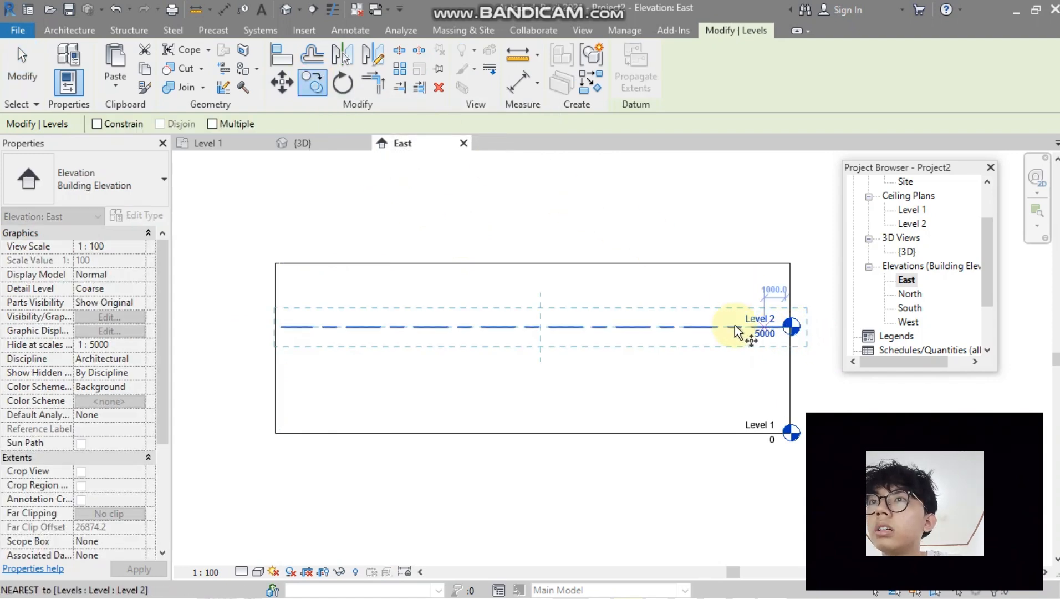
pyautogui.press('Escape')
pyautogui.press('Escape')
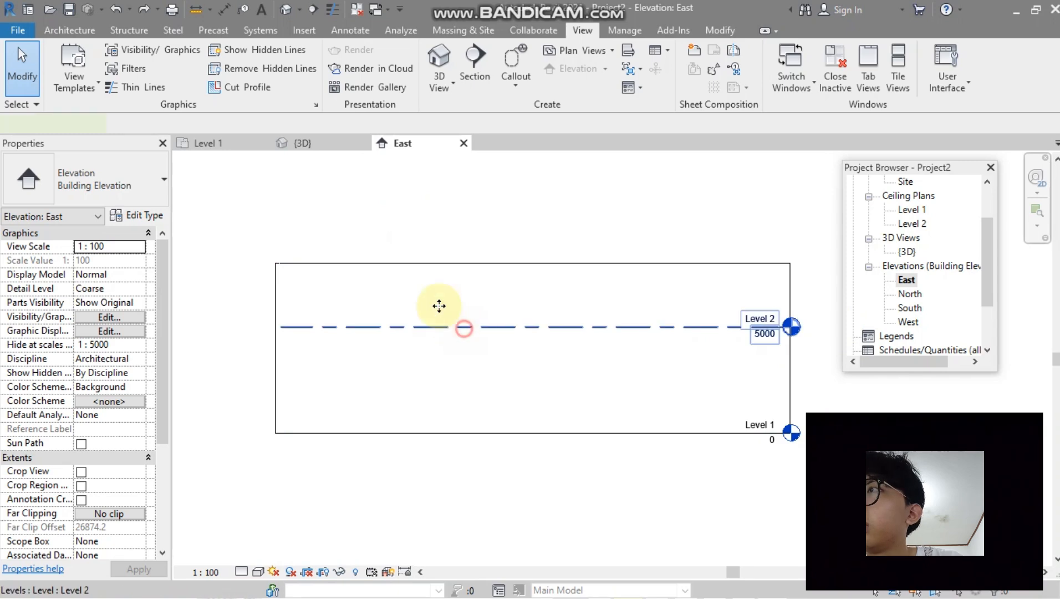
# Copy the Level 2 line 3000 mm vertically upward to the top edge of the wall.
pyautogui.click(441, 326)
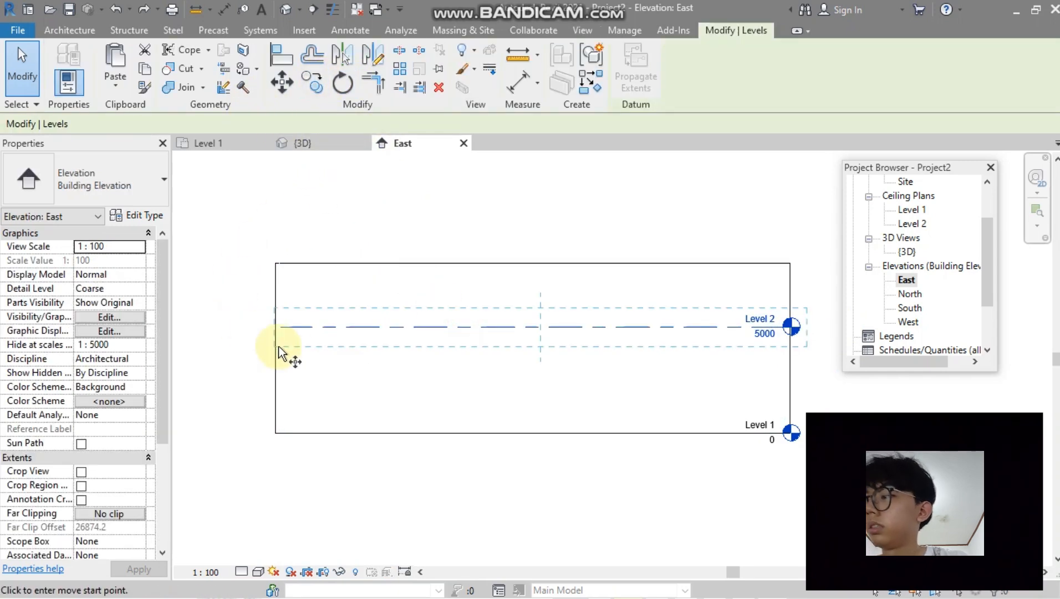
pyautogui.click(281, 327)
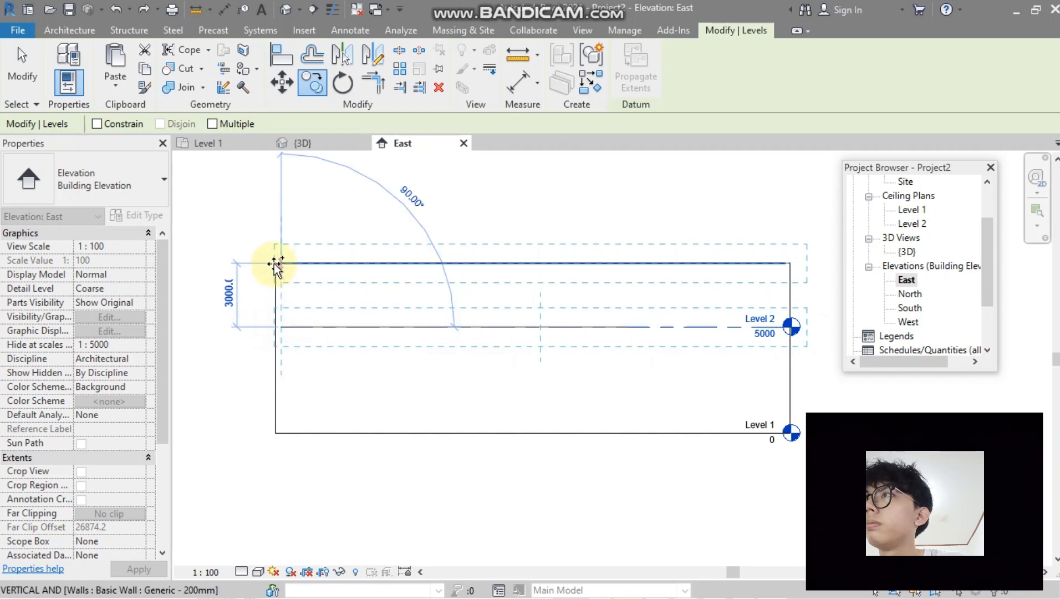
pyautogui.click(275, 264)
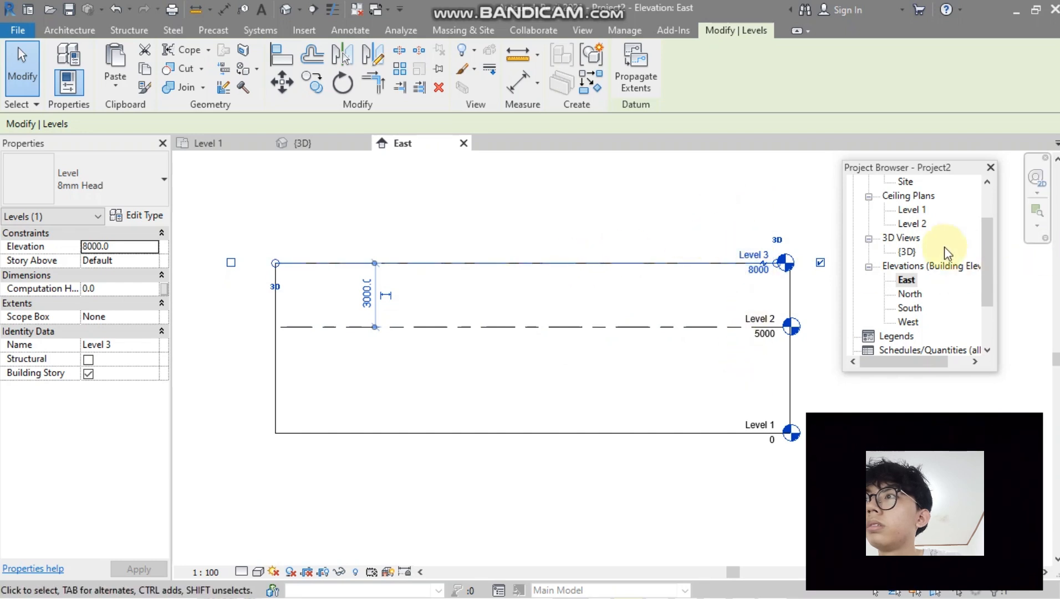
# Return to the Level 1 floor plan and start the Grid command.
pyautogui.scroll(2, 948, 250)
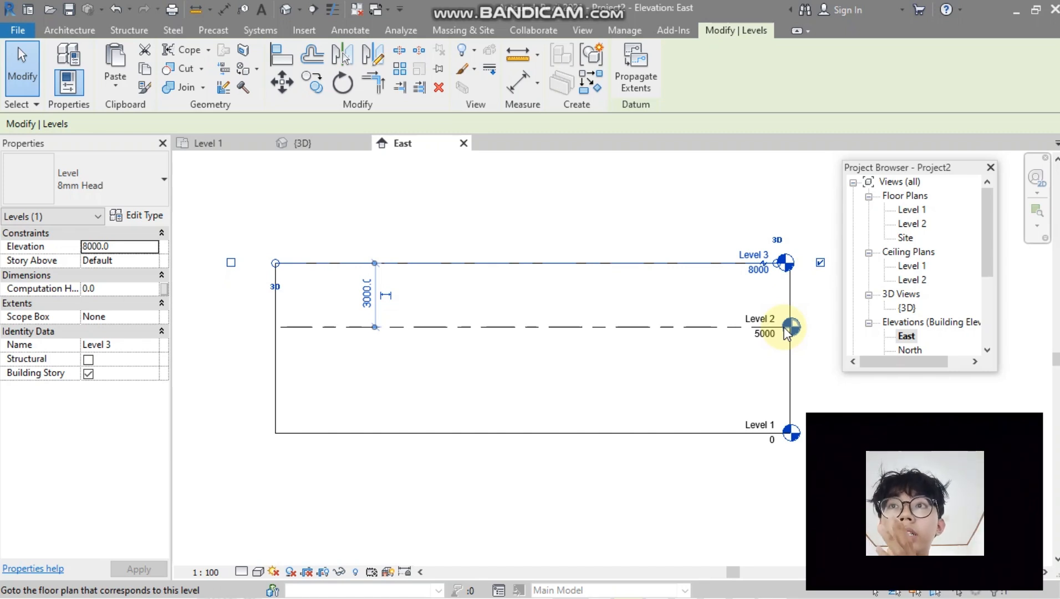
pyautogui.click(227, 141)
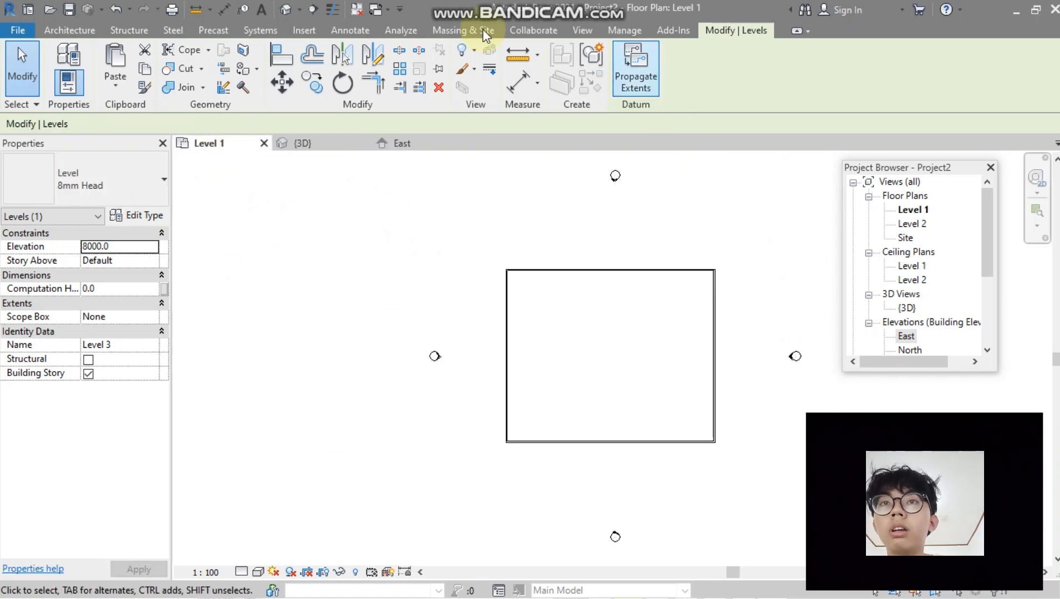
pyautogui.click(64, 32)
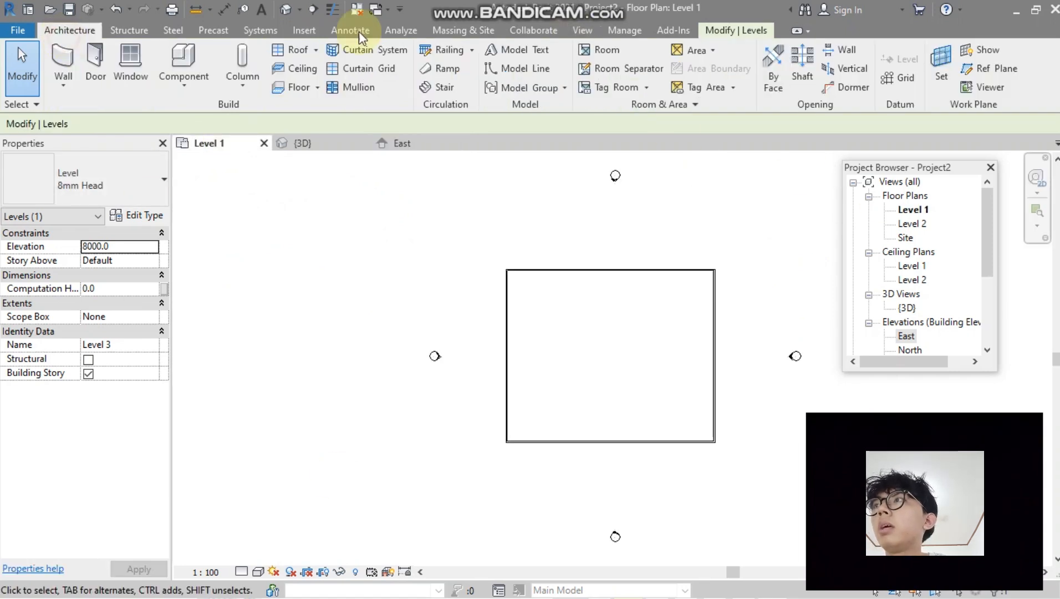
pyautogui.click(901, 77)
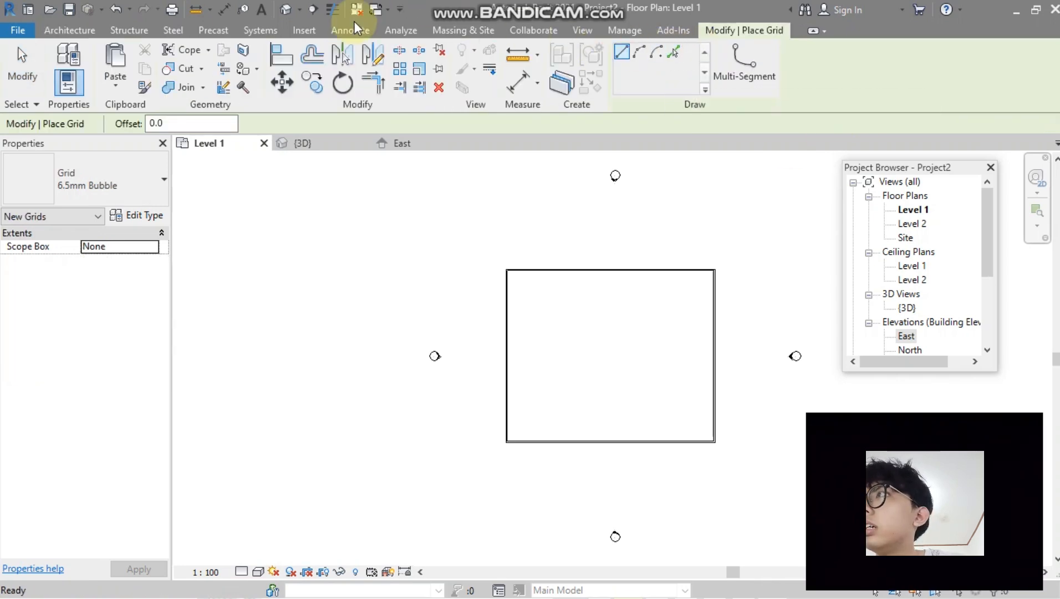
pyautogui.click(302, 29)
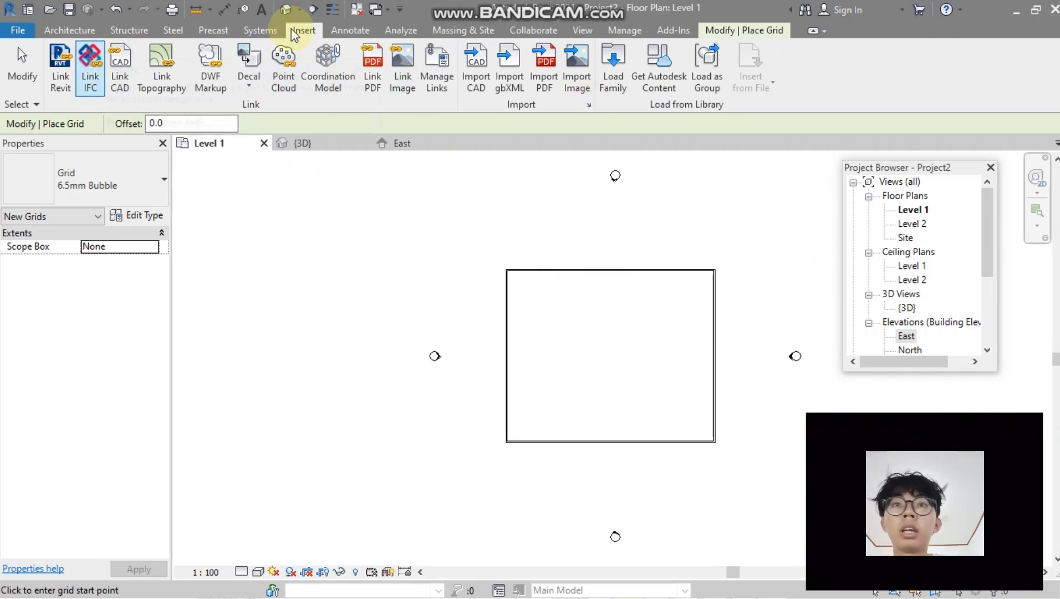
pyautogui.click(100, 33)
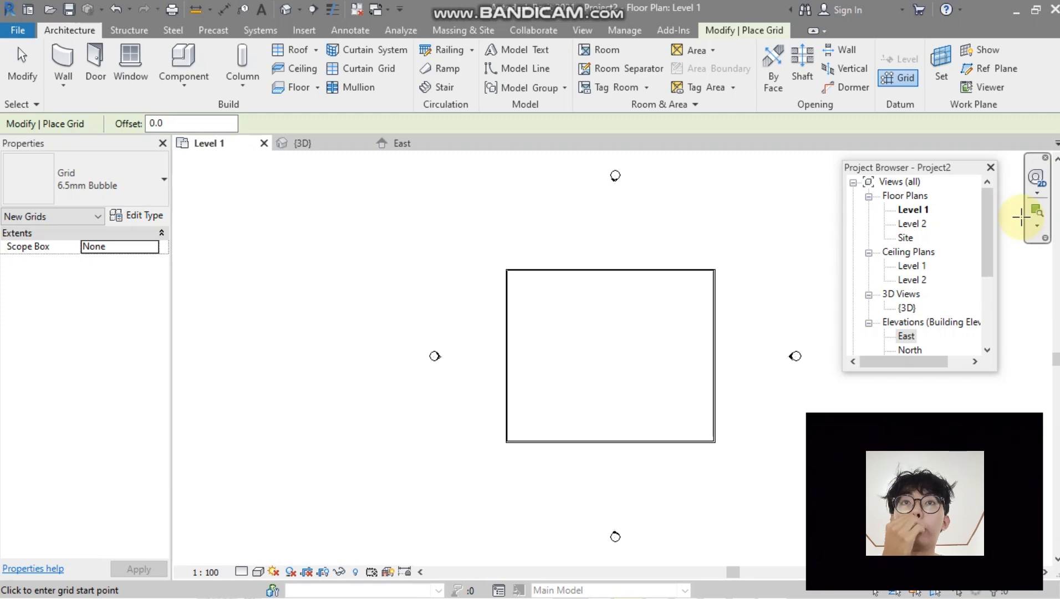
pyautogui.hotkey('alt', 'Tab')
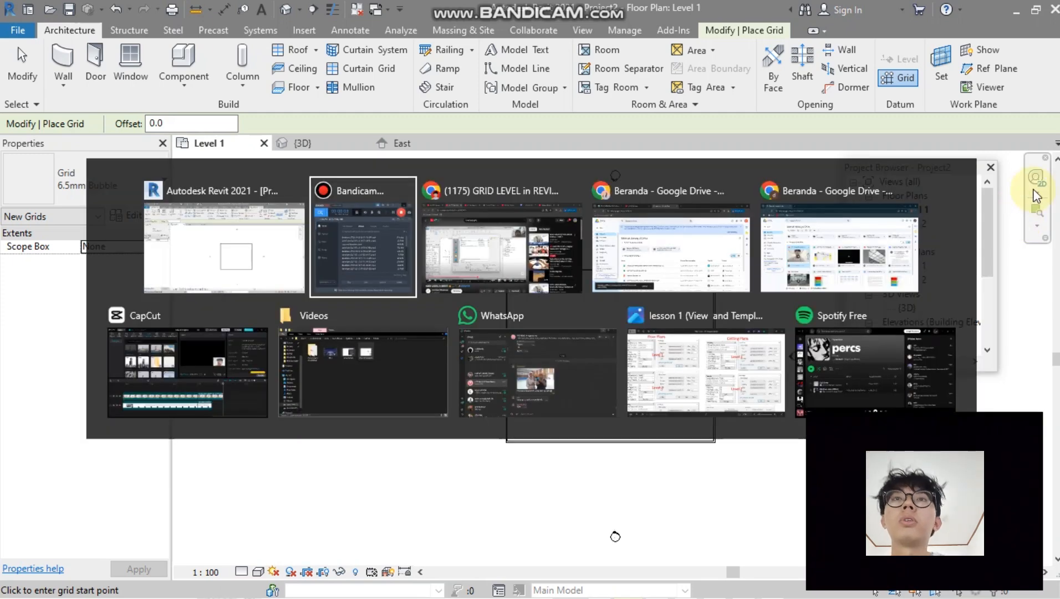